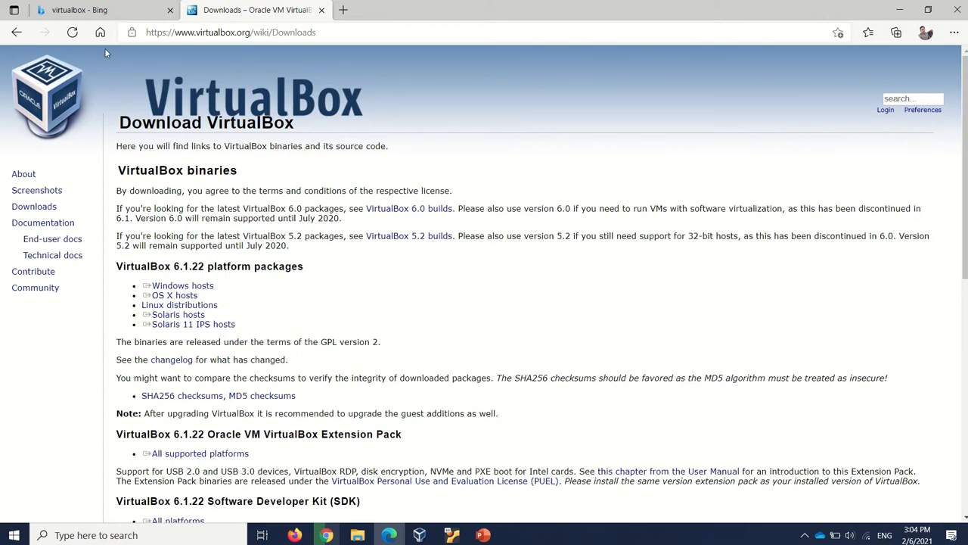
Search Bing for "virtual box" in the existing search results tab
left_click(98, 10)
left_click_drag(169, 75, 73, 86)
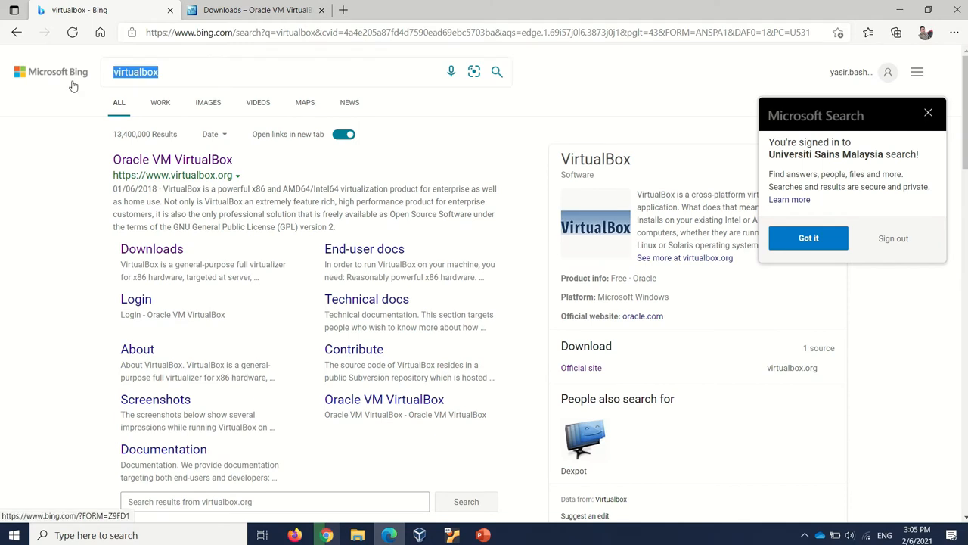
type("v")
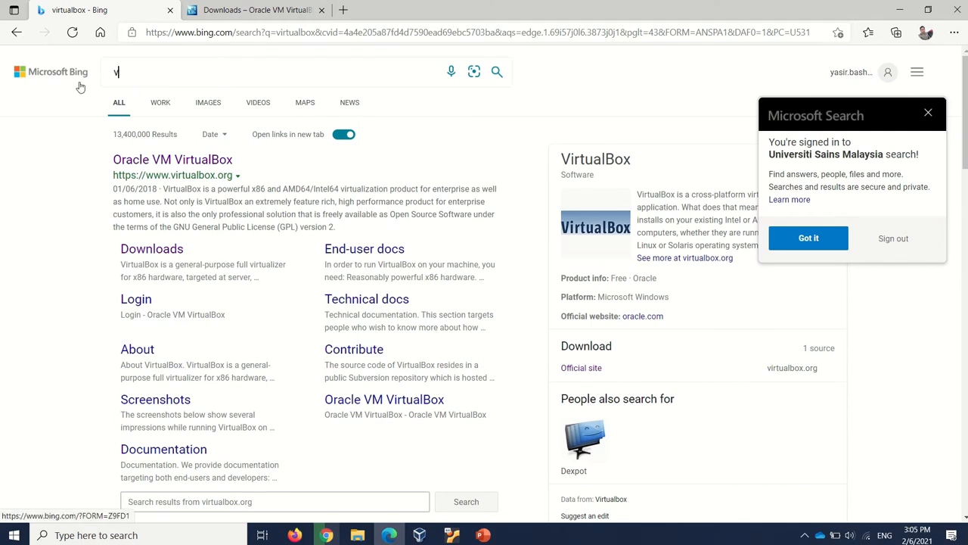
type("irtu")
key("Down")
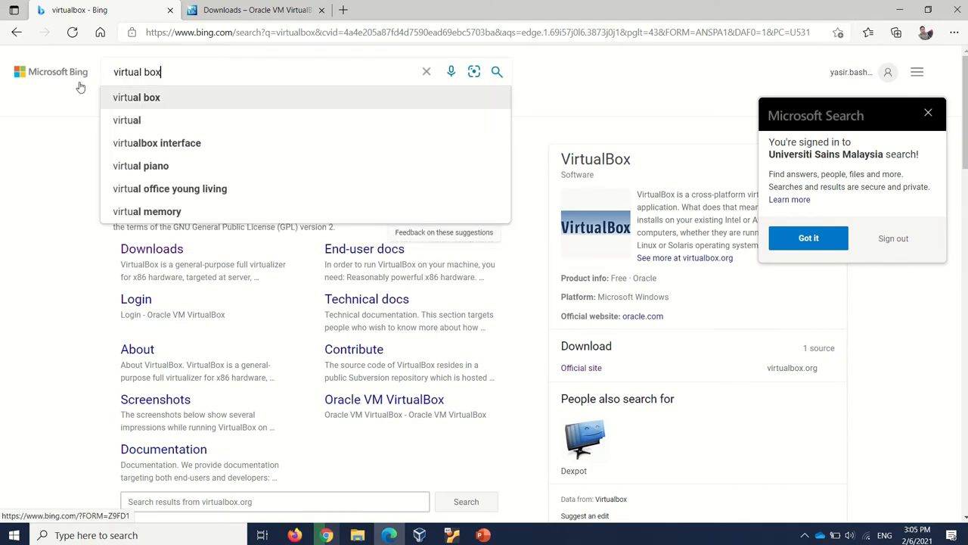
key("Return")
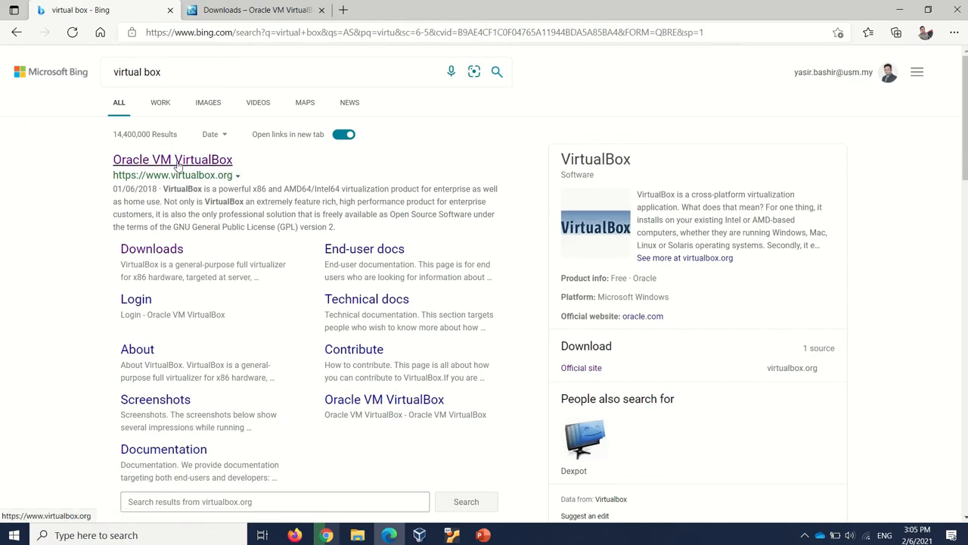
Open the Oracle VM VirtualBox site and download the VirtualBox 6.1.22 package for Windows hosts
left_click(176, 164)
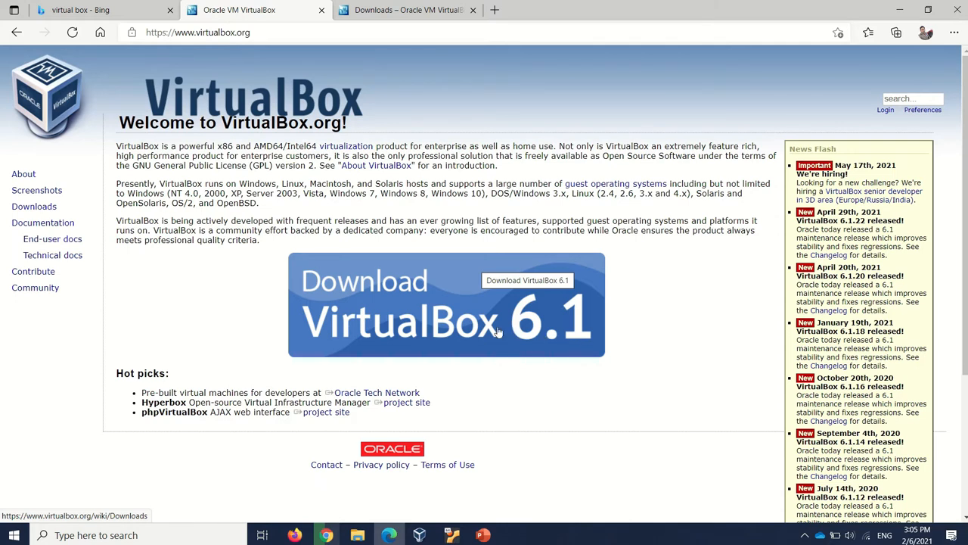
left_click(470, 325)
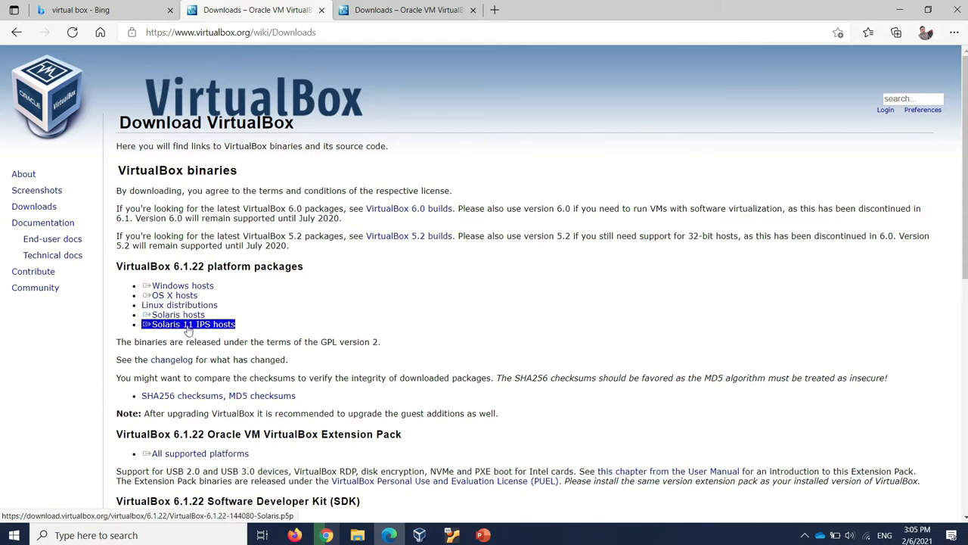
left_click(201, 289)
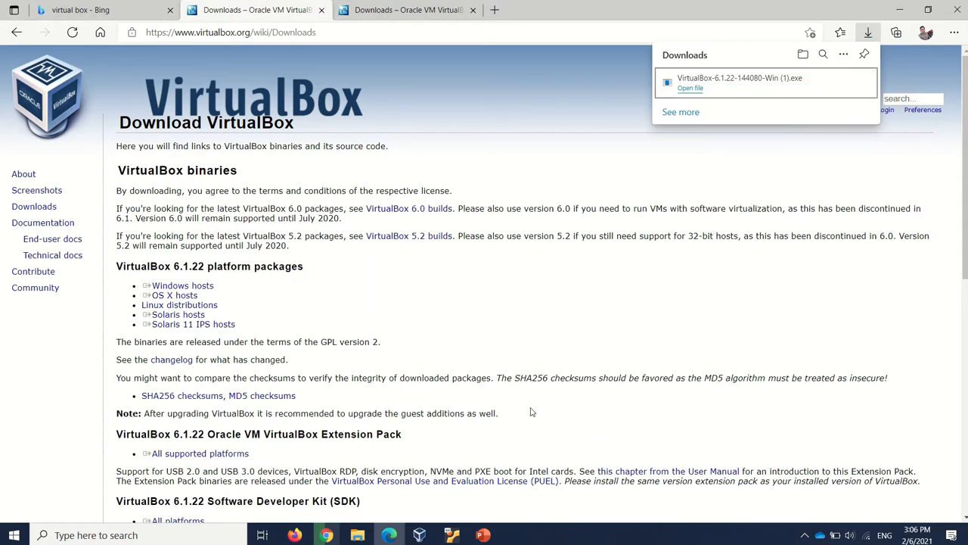
Run the downloaded VirtualBox 6.1.22 installer as far as its repair or remove options, and cancel the setup
left_click(690, 89)
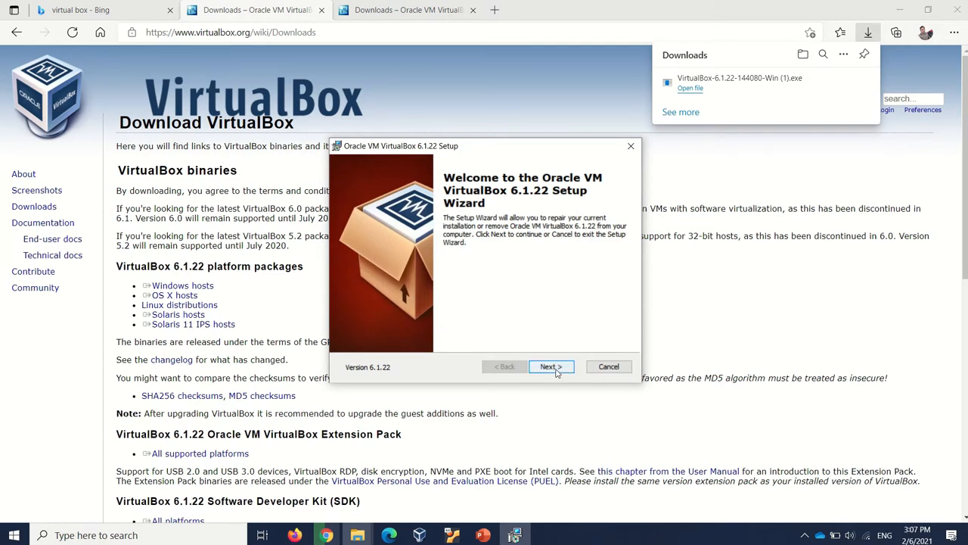
left_click(556, 369)
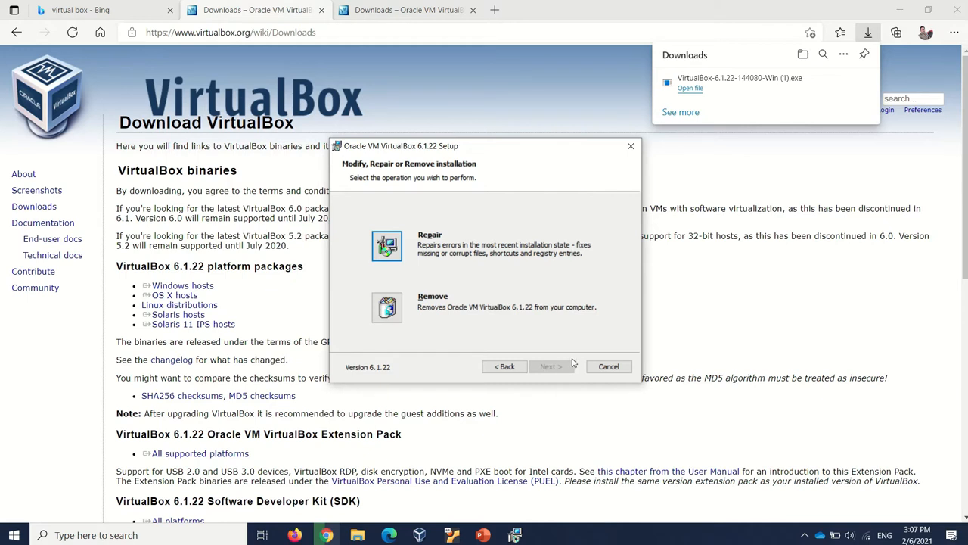
left_click(609, 367)
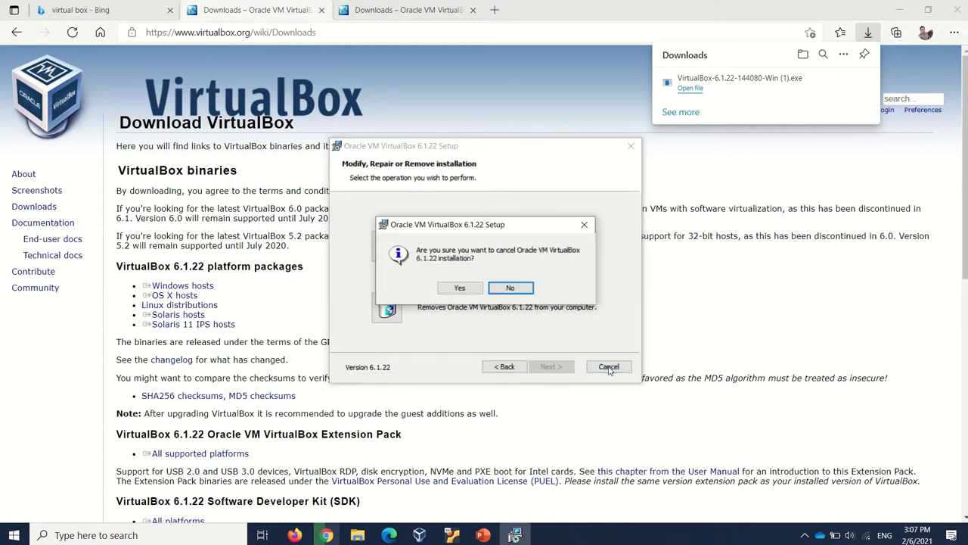
left_click(460, 289)
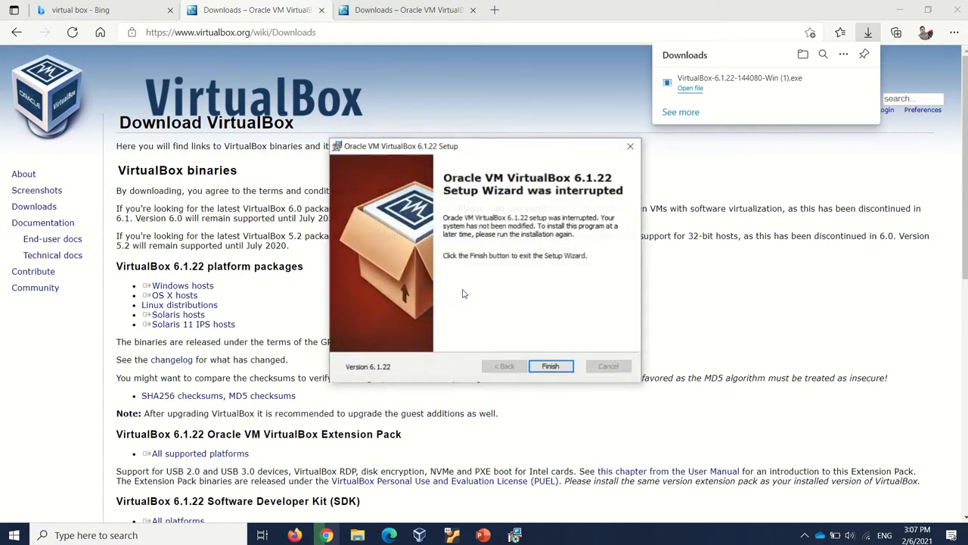
left_click(551, 367)
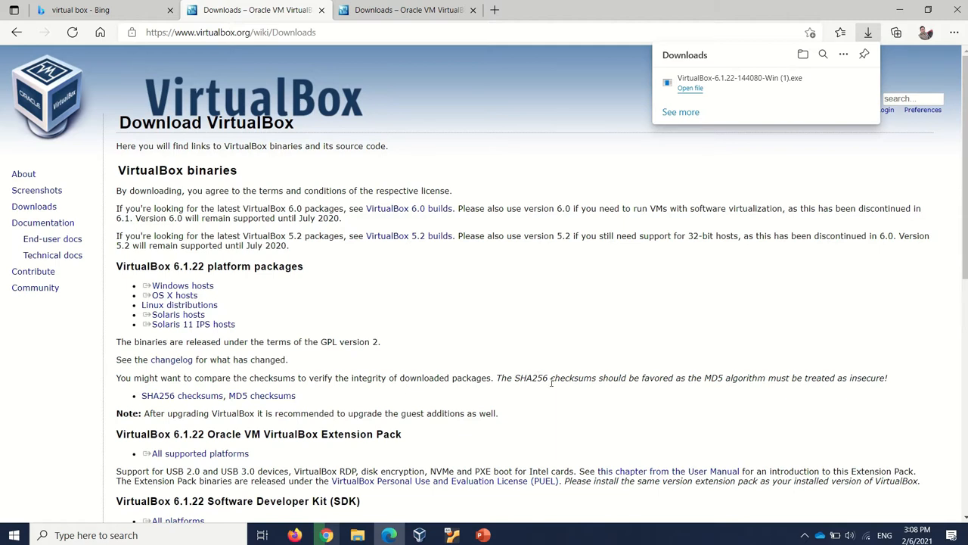
Switch to Oracle VM VirtualBox Manager and look over its list of virtual machines
left_click(420, 535)
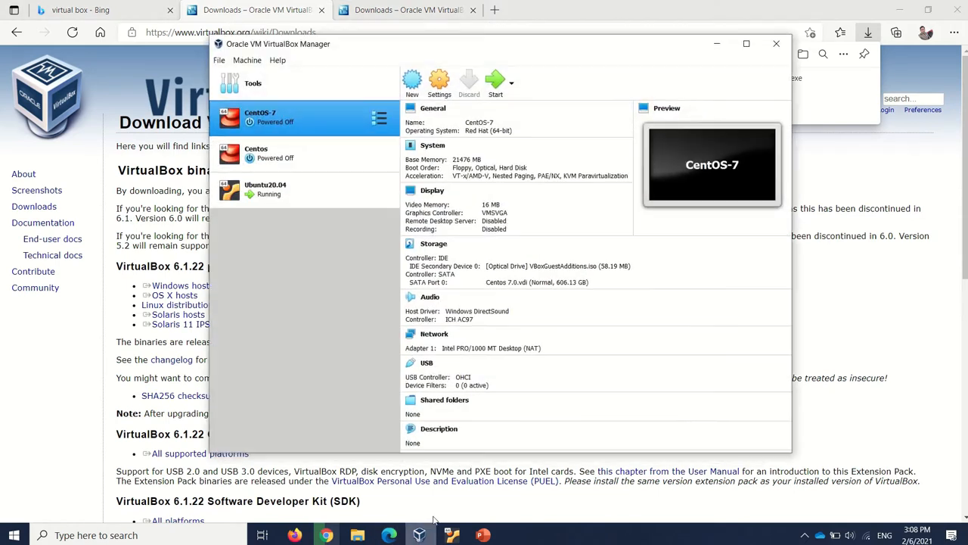
double_click(635, 46)
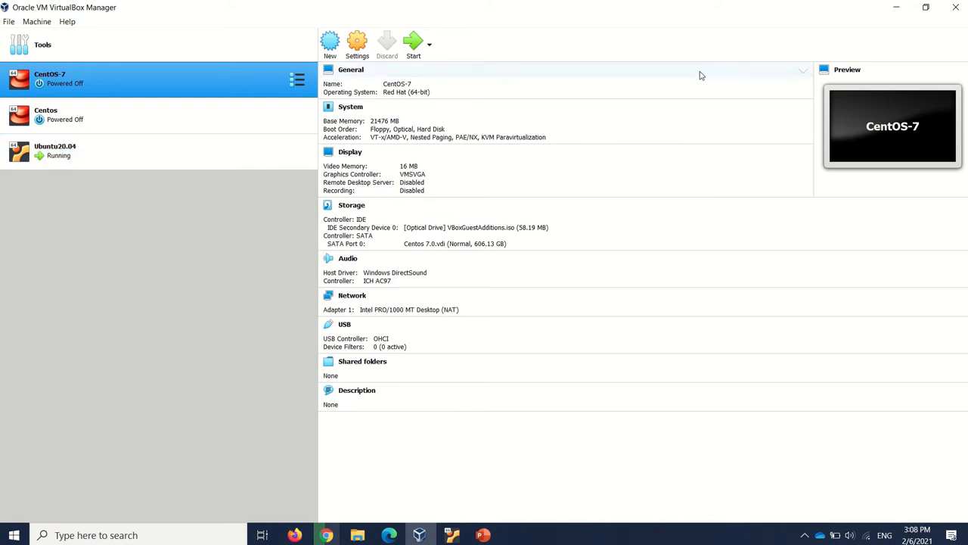
left_click(934, 13)
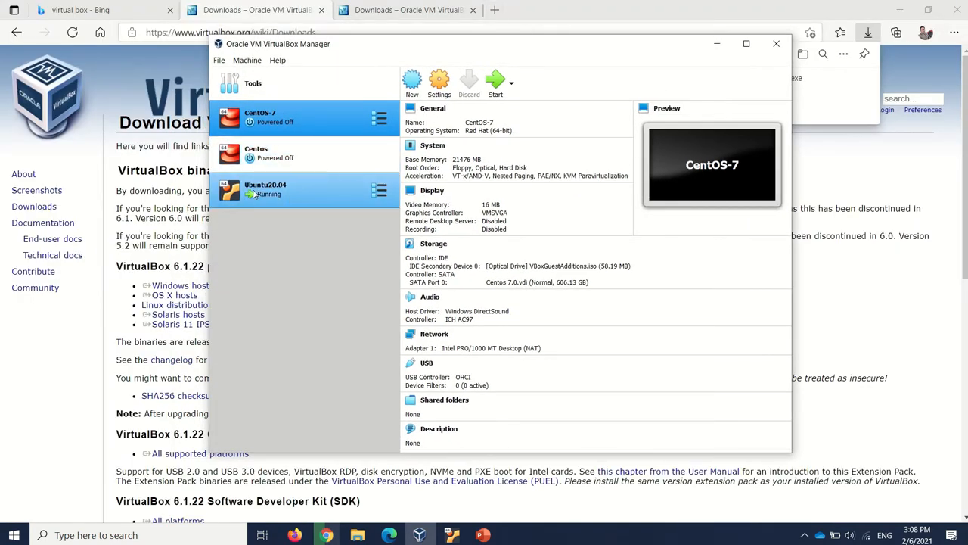
Search the web for "ubuntu download" in a new browser tab
left_click(497, 10)
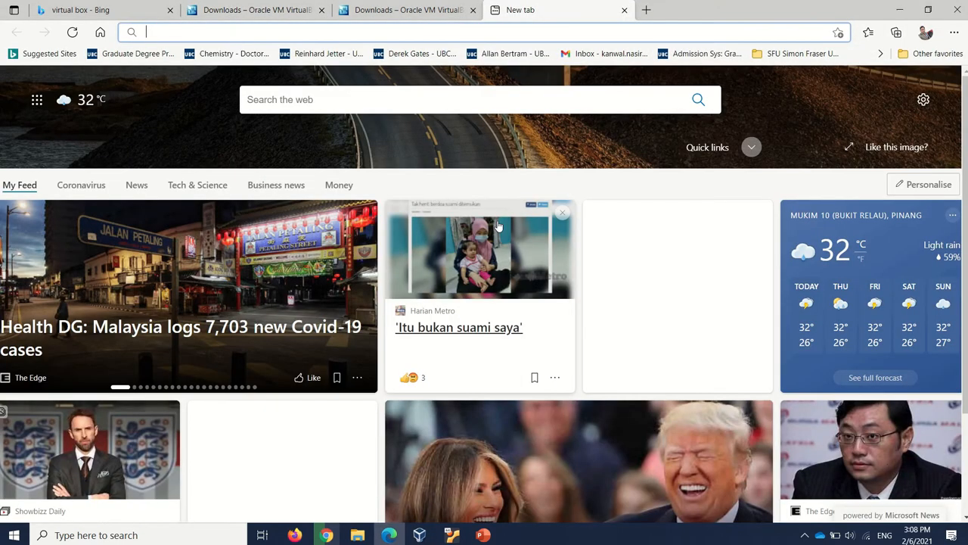
type("u")
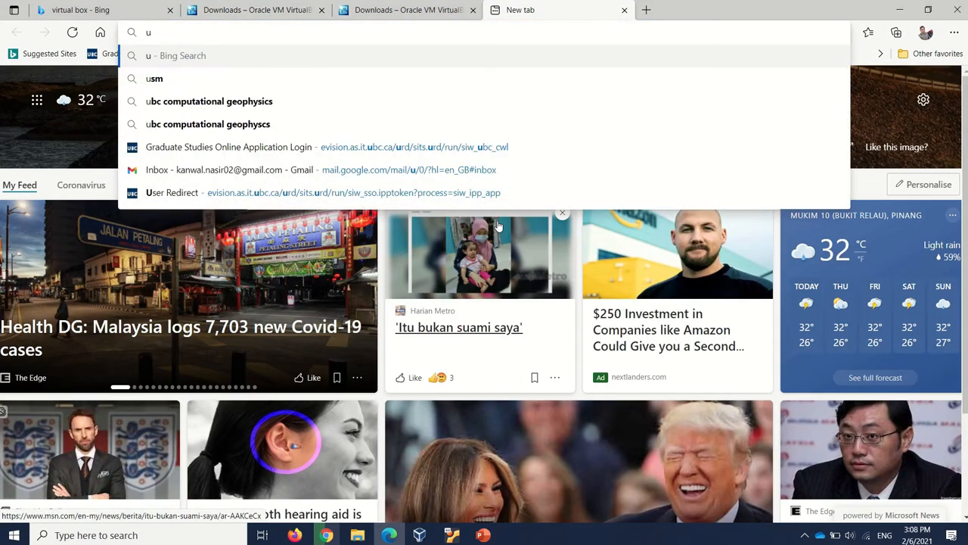
type("b")
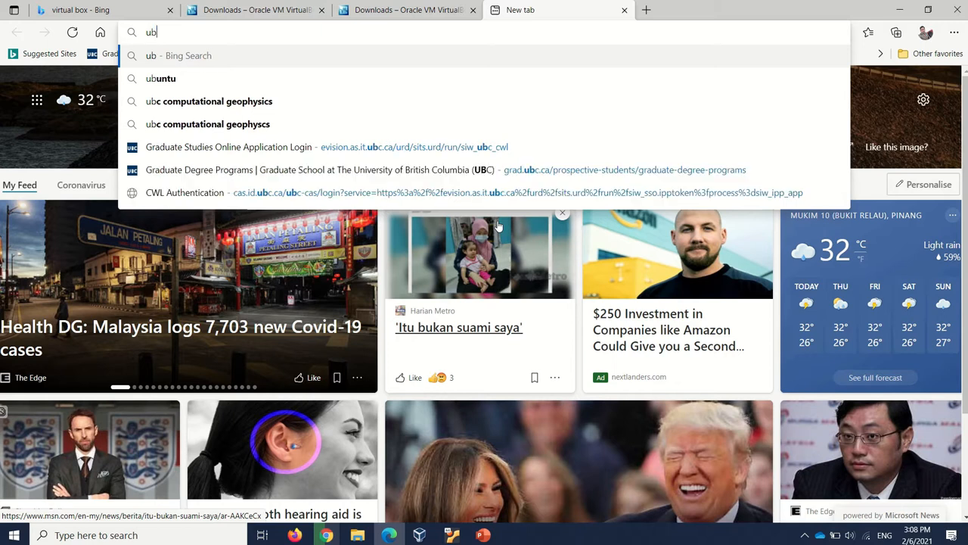
type("untu")
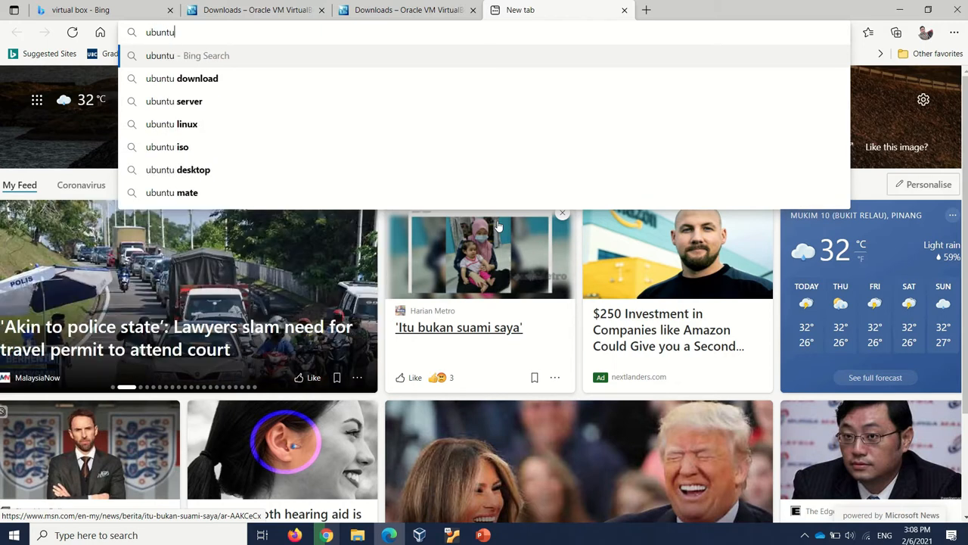
key("Down")
key("Return")
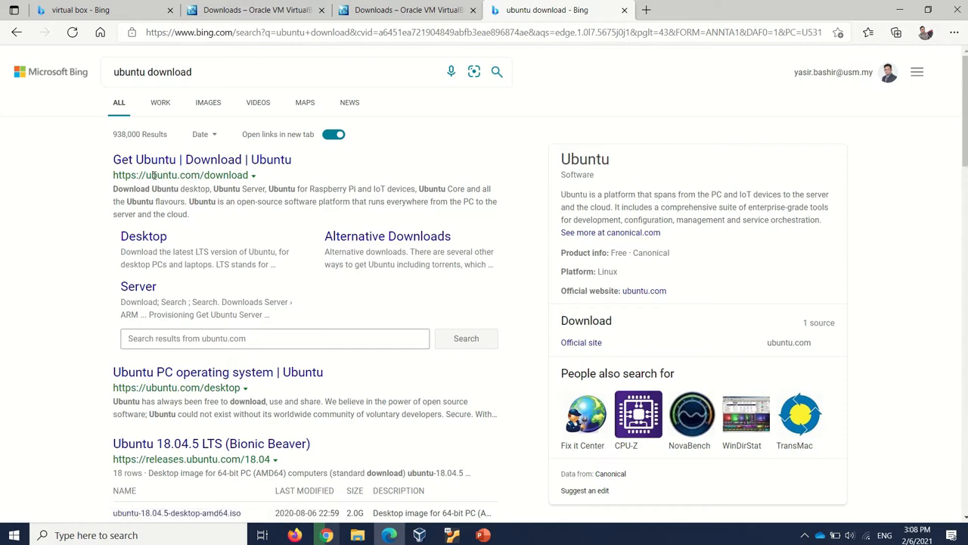
Open the Get Ubuntu download page on ubuntu.com and accept all trackers
left_click(212, 167)
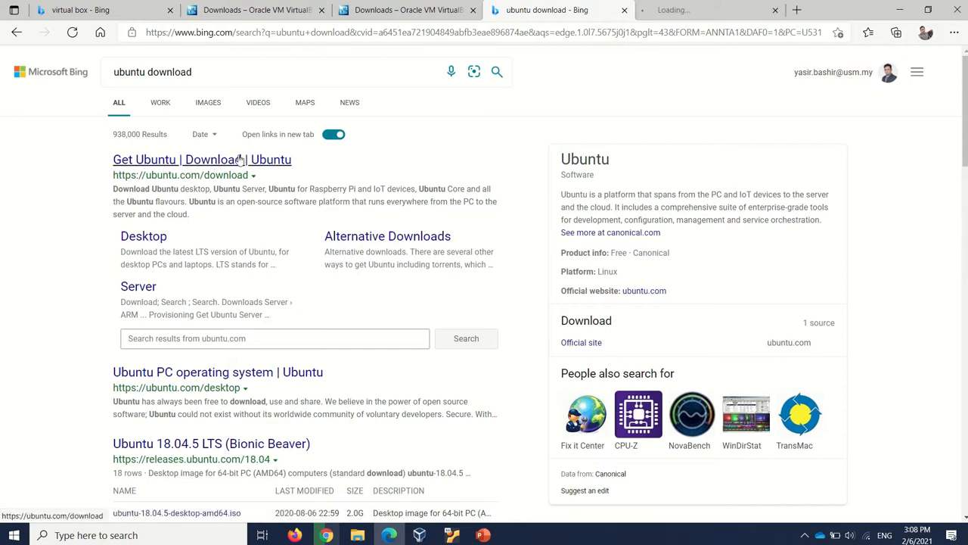
left_click(711, 9)
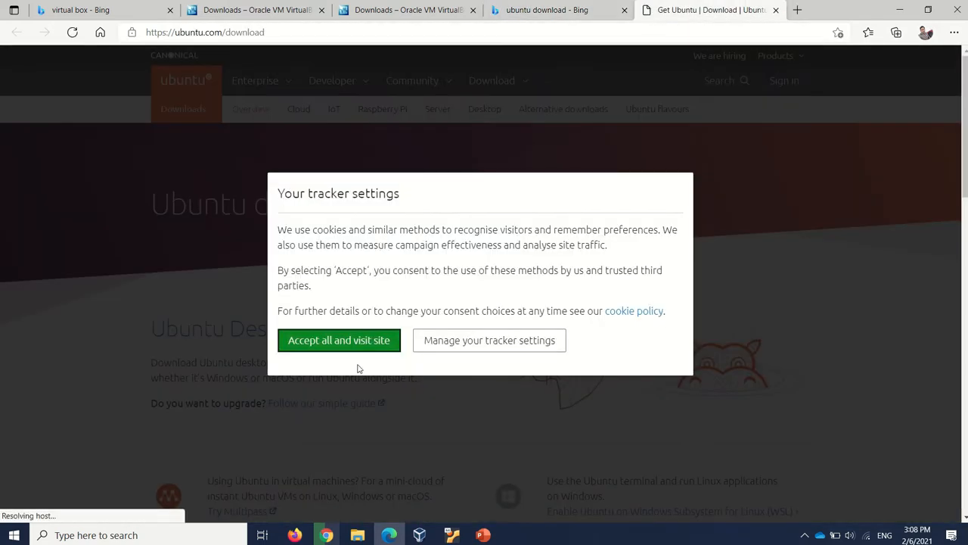
left_click(344, 342)
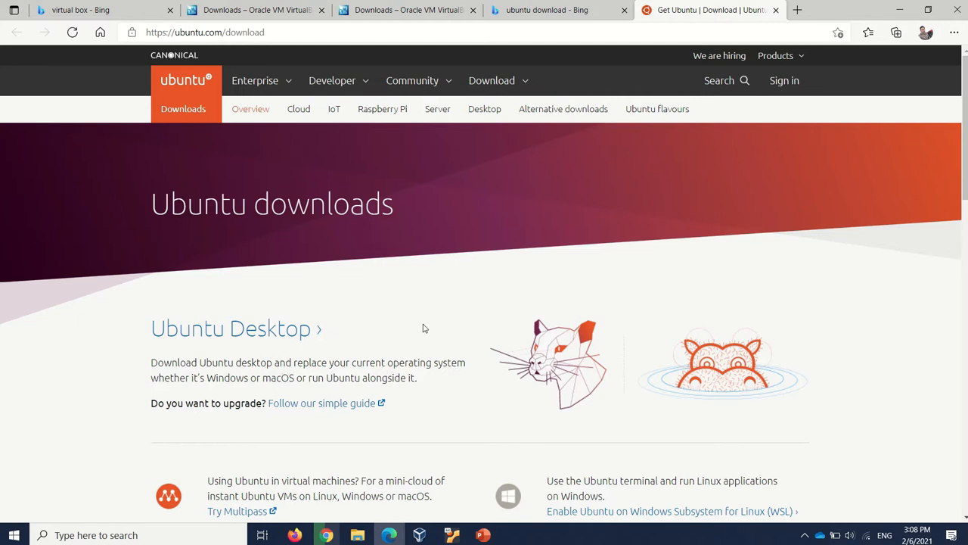
Start downloading the Ubuntu Desktop 20.04 LTS image, and cancel the download in the browser's download list
scroll(424, 329, "down", 4)
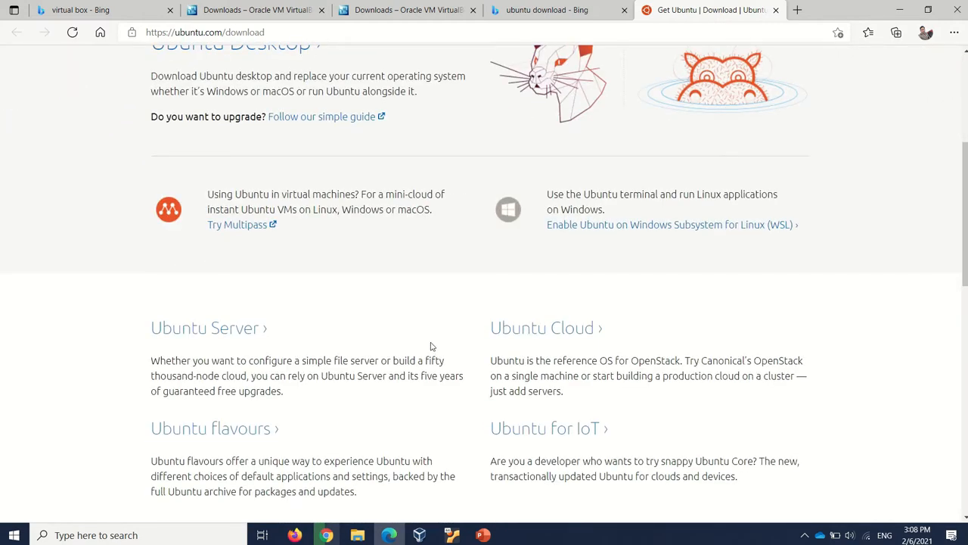
scroll(429, 352, "down", 1)
scroll(403, 402, "up", 5)
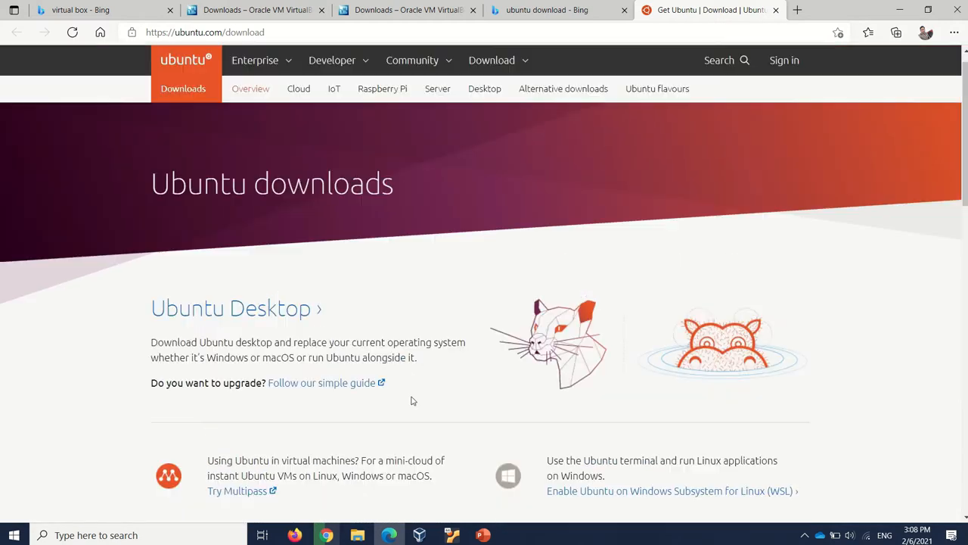
left_click(490, 81)
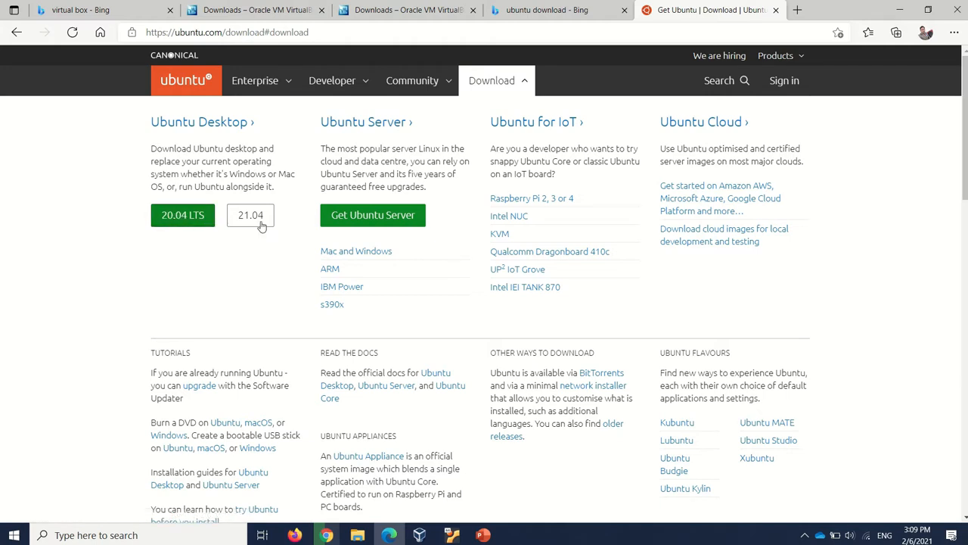
left_click(192, 225)
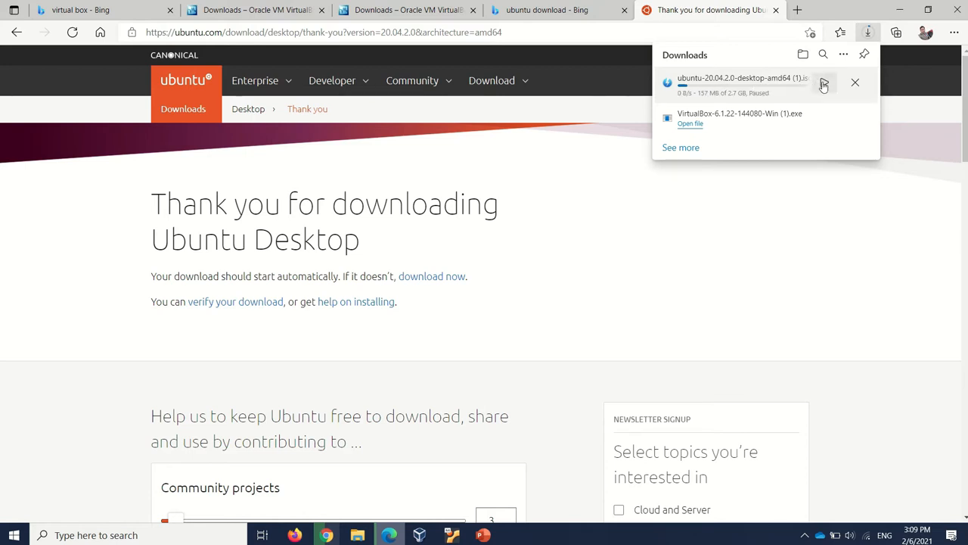
left_click(855, 83)
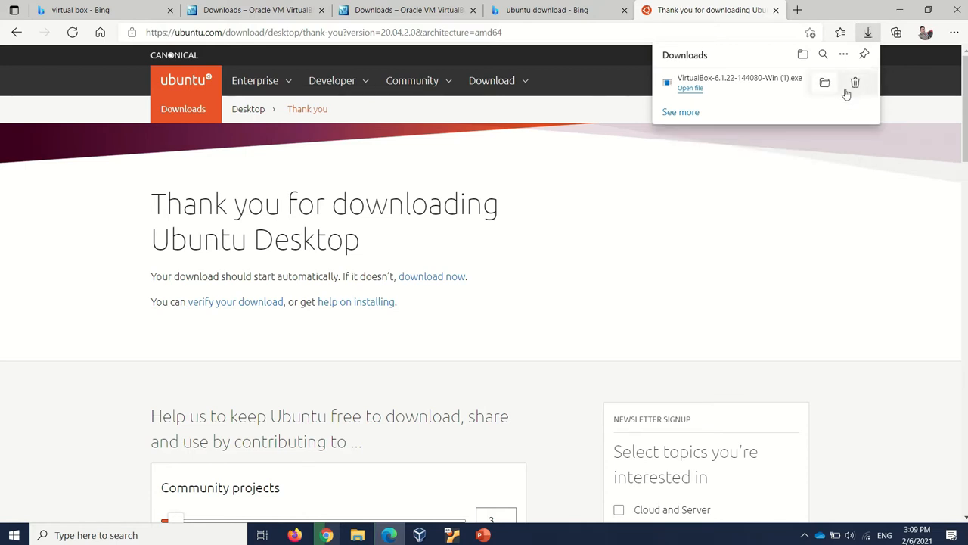
left_click(723, 242)
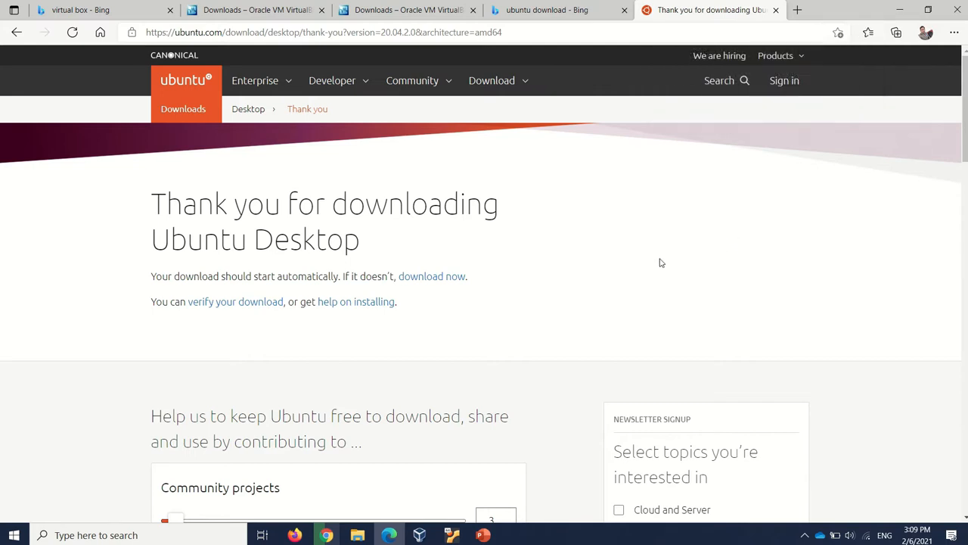
Switch to Oracle VM VirtualBox Manager, maximize its window and dismiss the new virtual machine wizard
left_click(429, 511)
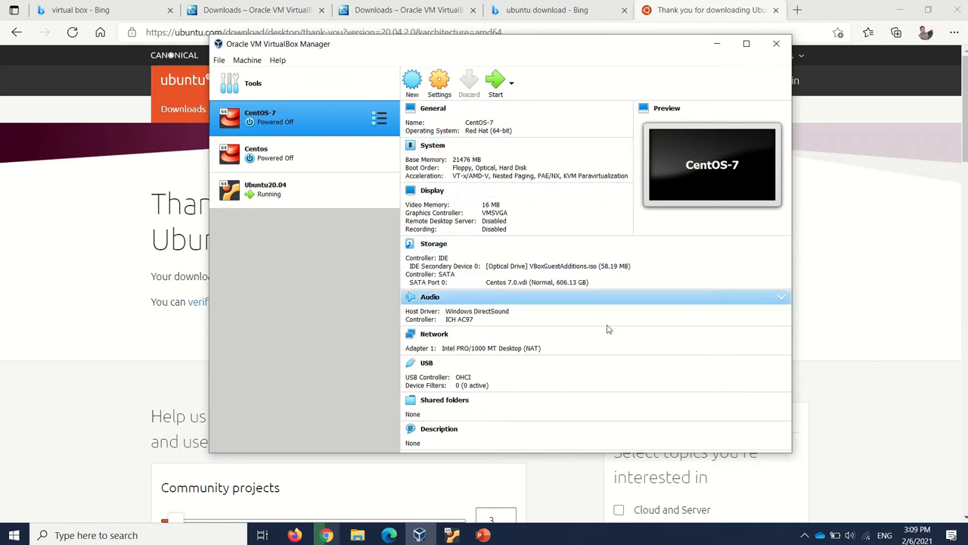
double_click(683, 46)
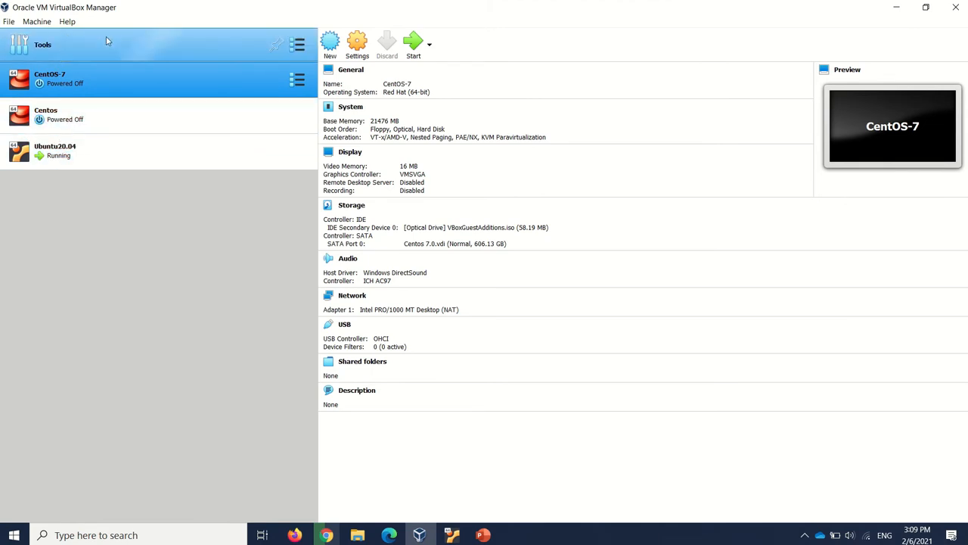
left_click(339, 49)
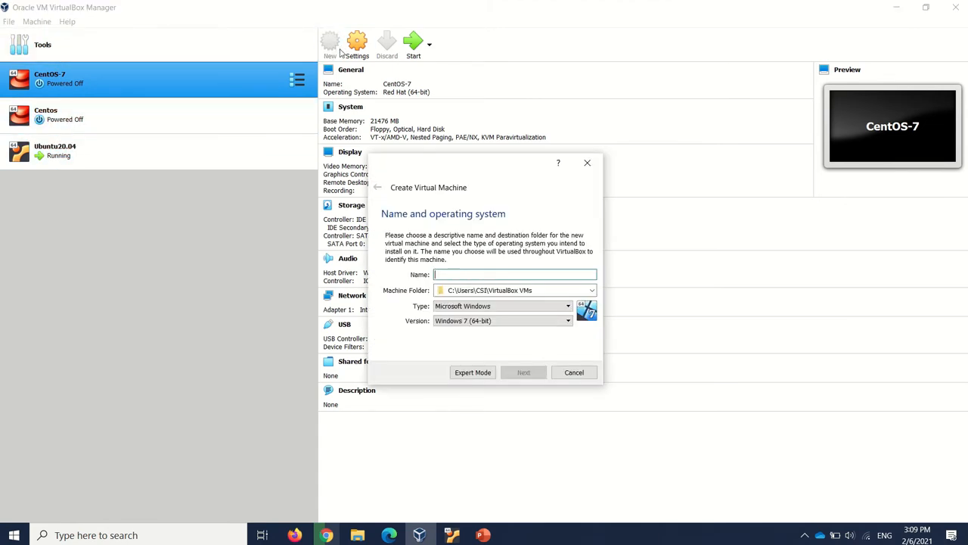
left_click(587, 163)
Check the installed VirtualBox version in the program's About information
left_click(69, 22)
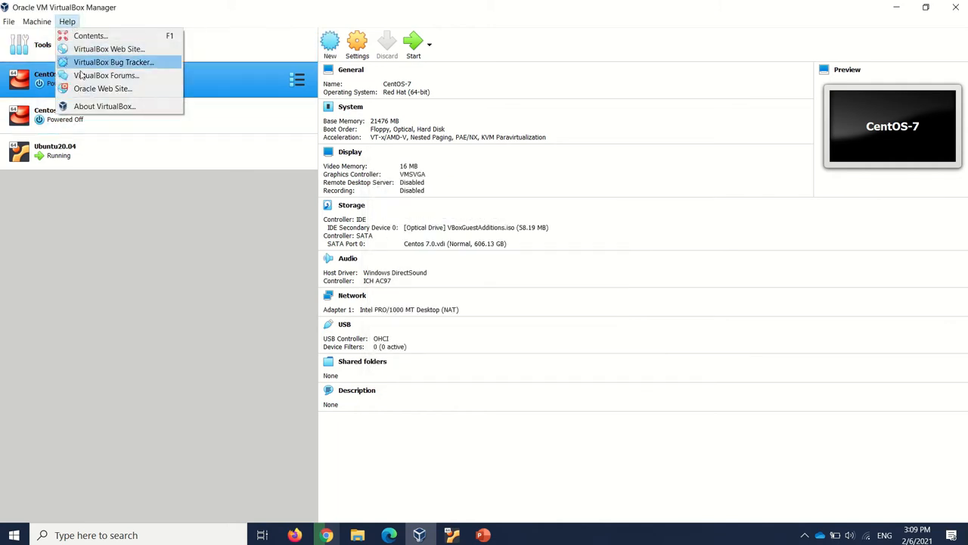
left_click(104, 107)
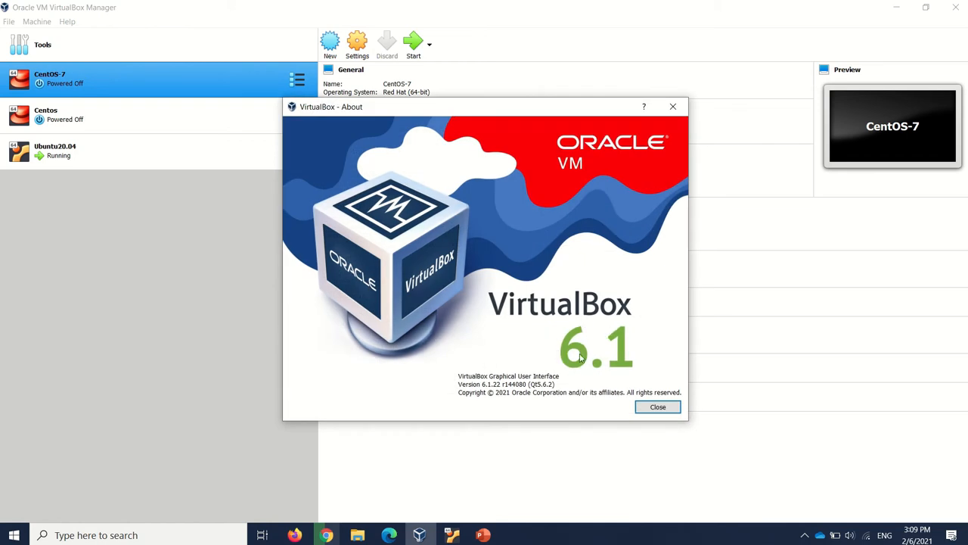
left_click(660, 408)
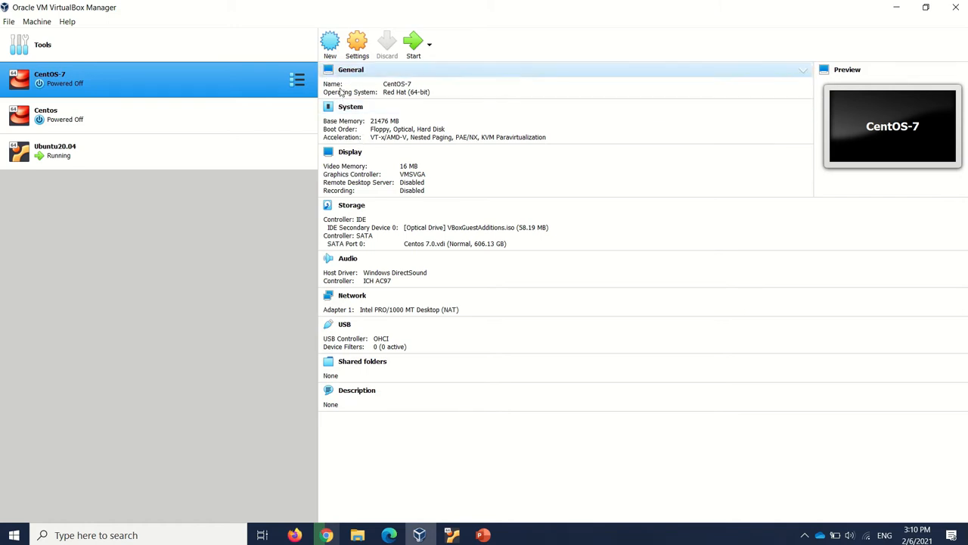
Start a new virtual machine named Ubuntu with type Linux and version Ubuntu (64-bit), keeping the default machine folder
left_click(331, 46)
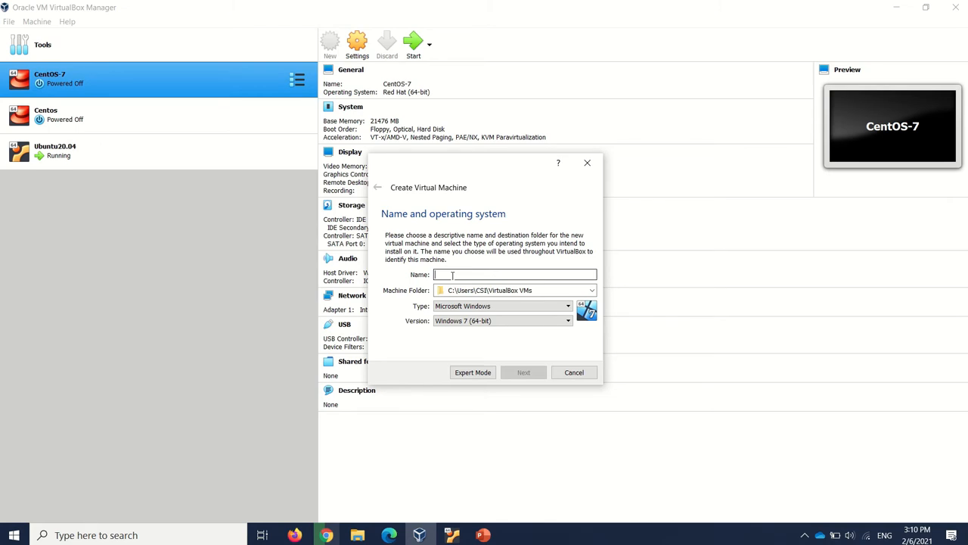
type("Ubuntu")
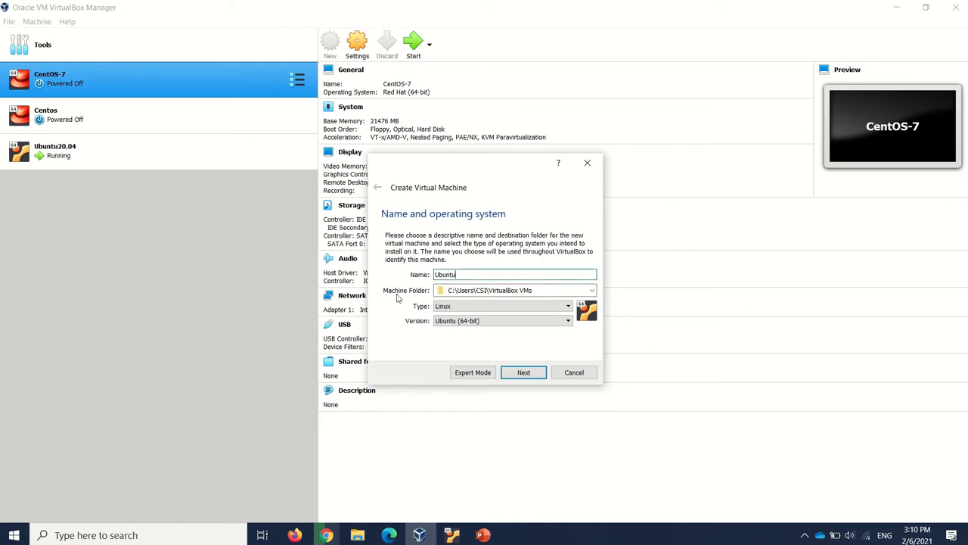
left_click(476, 294)
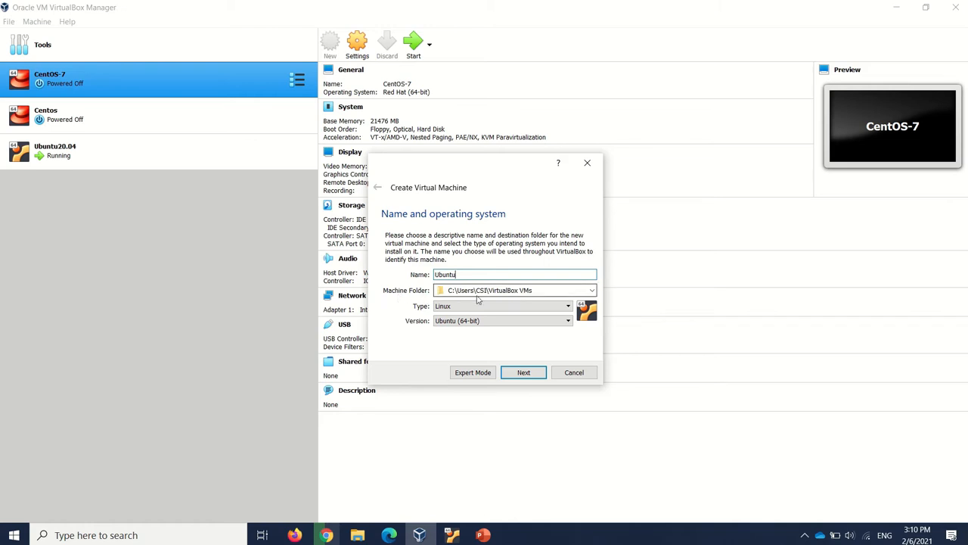
left_click(543, 290)
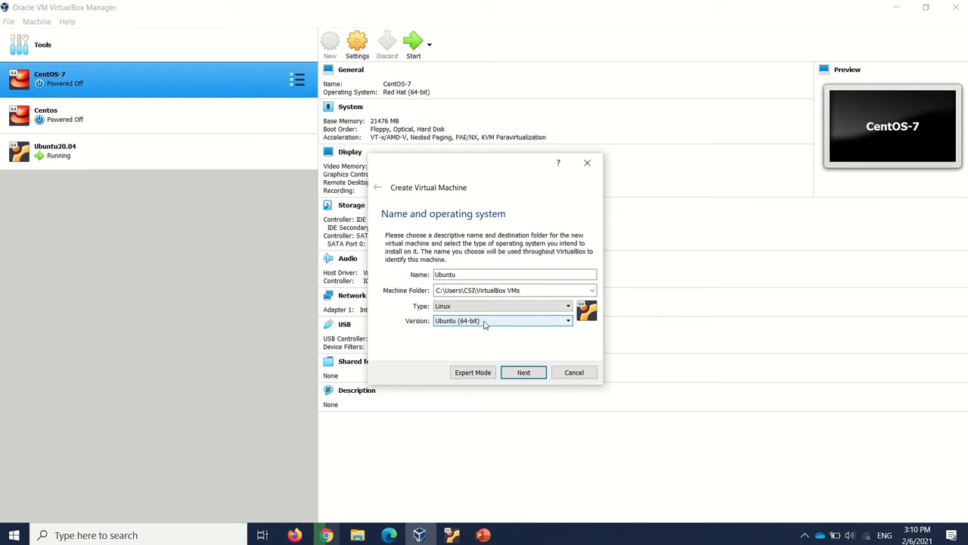
left_click(523, 373)
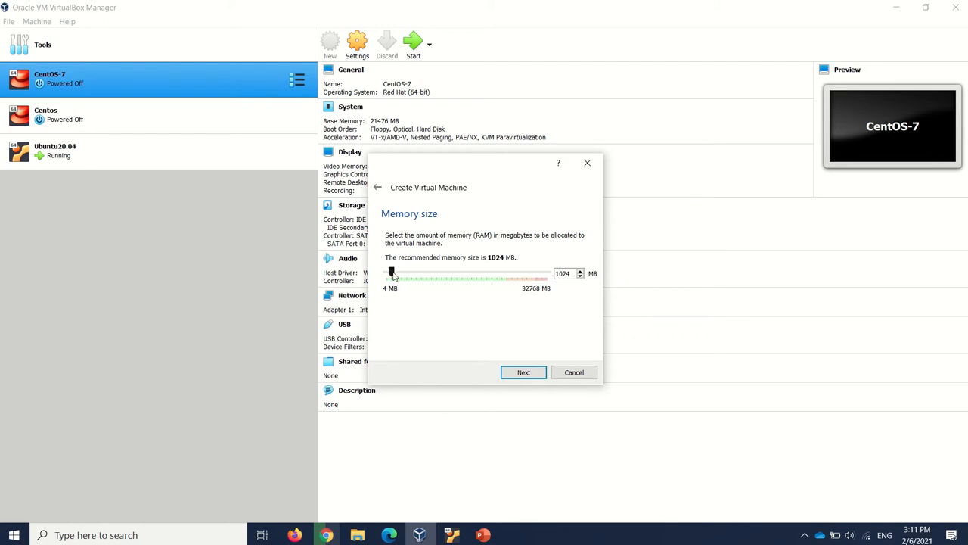
Allocate 23673 MB of memory to the new virtual machine and continue to the hard disk choice
left_click_drag(392, 273, 501, 276)
left_click_drag(503, 277, 506, 277)
double_click(558, 275)
left_click(527, 373)
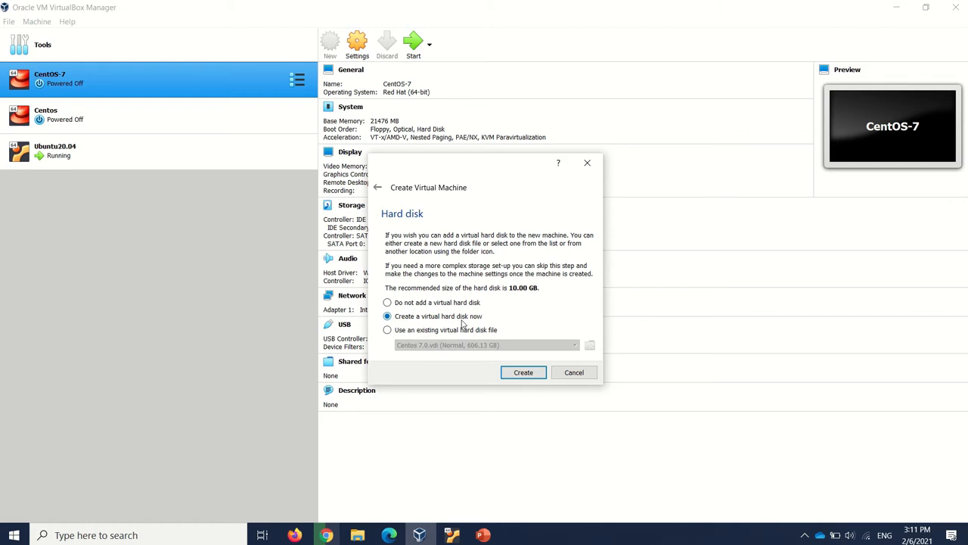
Create a new dynamically allocated VDI virtual hard disk of 513.45 GB for the Ubuntu machine in the default location
left_click(524, 373)
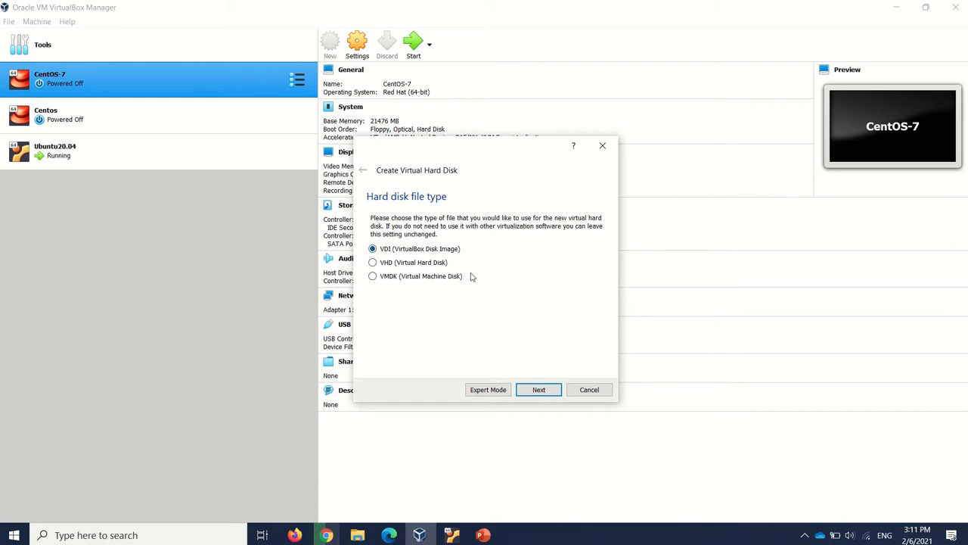
left_click(537, 390)
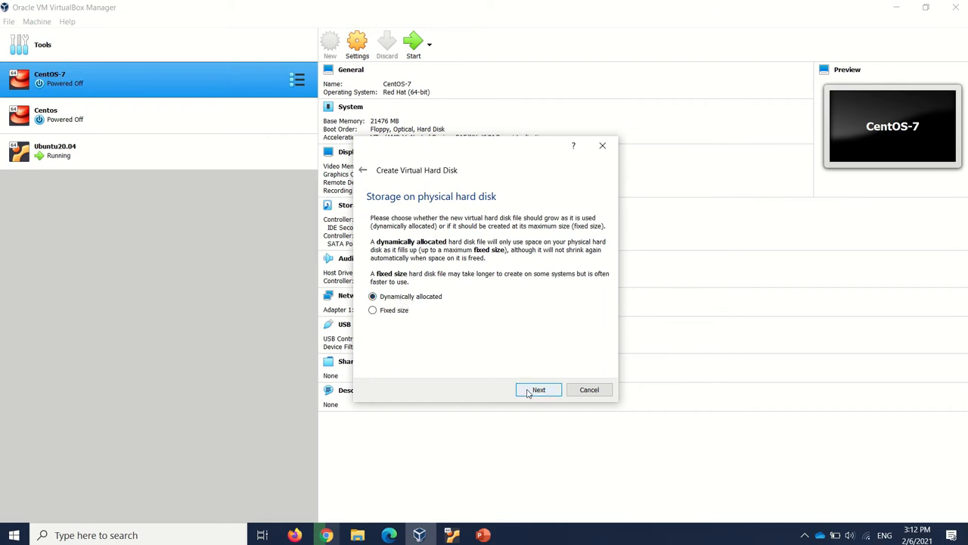
left_click(551, 394)
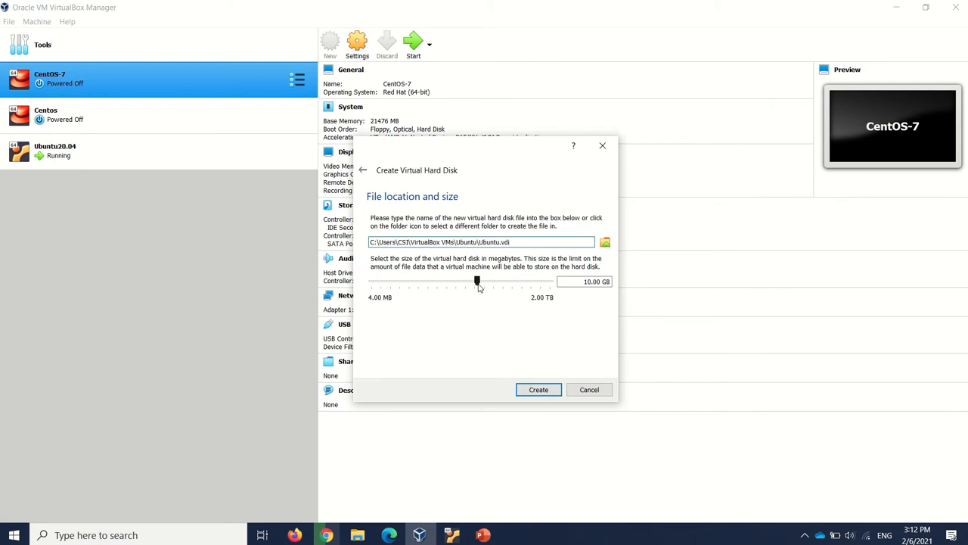
mouse_move(477, 279)
left_click_drag(479, 283, 480, 283)
left_click_drag(497, 283, 534, 284)
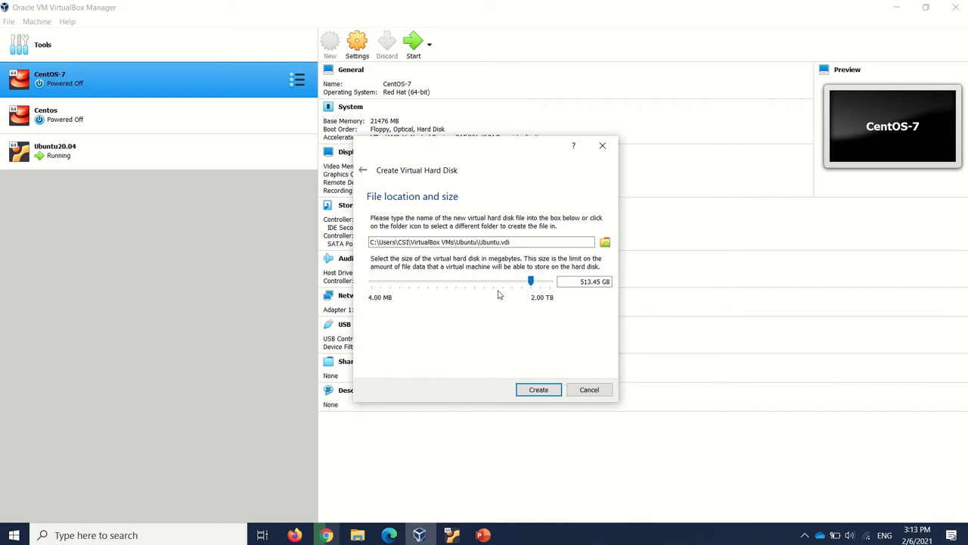
left_click(539, 395)
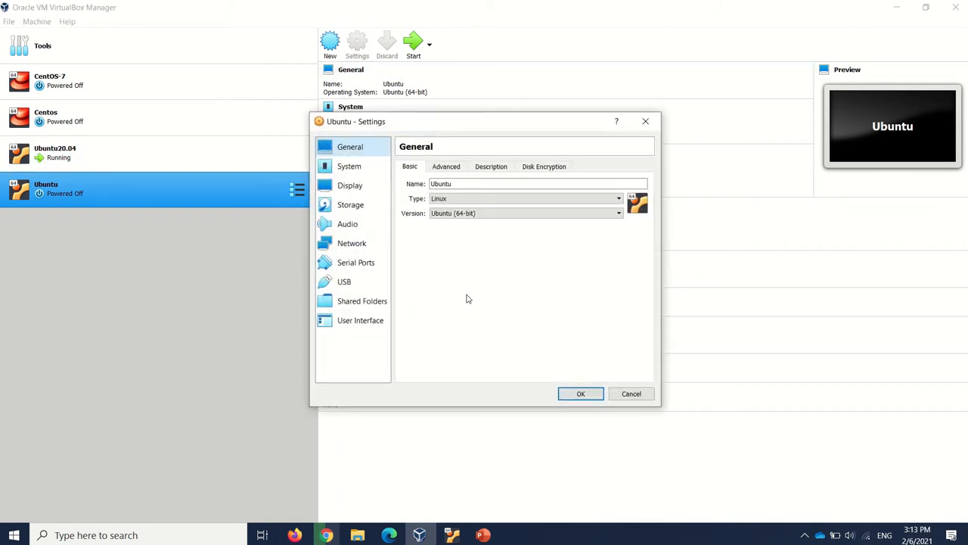
Set the Ubuntu machine's shared clipboard and drag'n'drop to Bidirectional, and view its description and disk encryption options
left_click(434, 184)
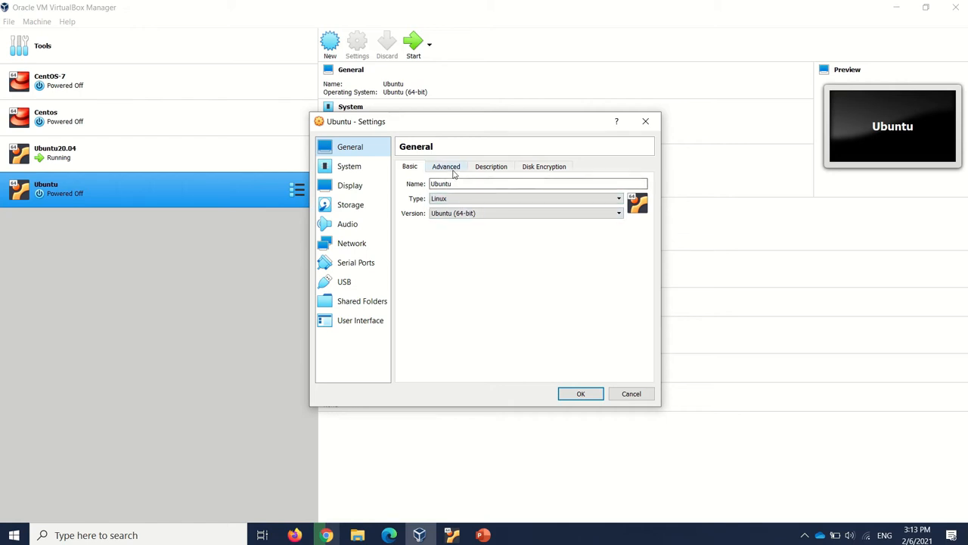
left_click(454, 173)
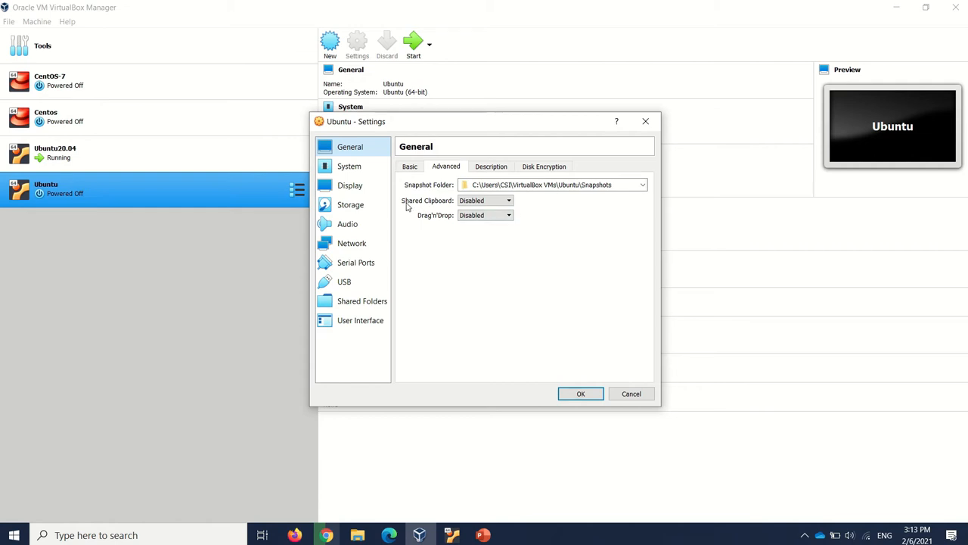
left_click(484, 200)
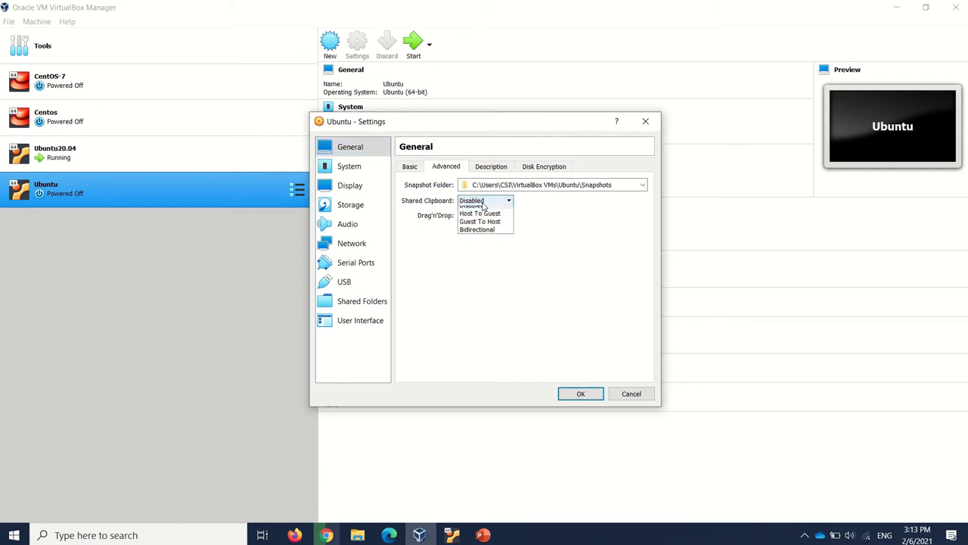
left_click(476, 235)
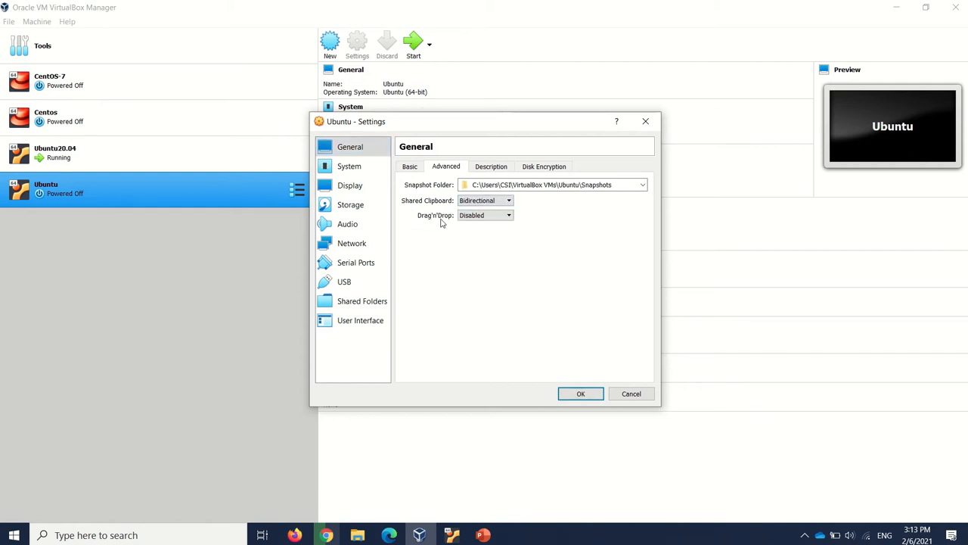
left_click(479, 220)
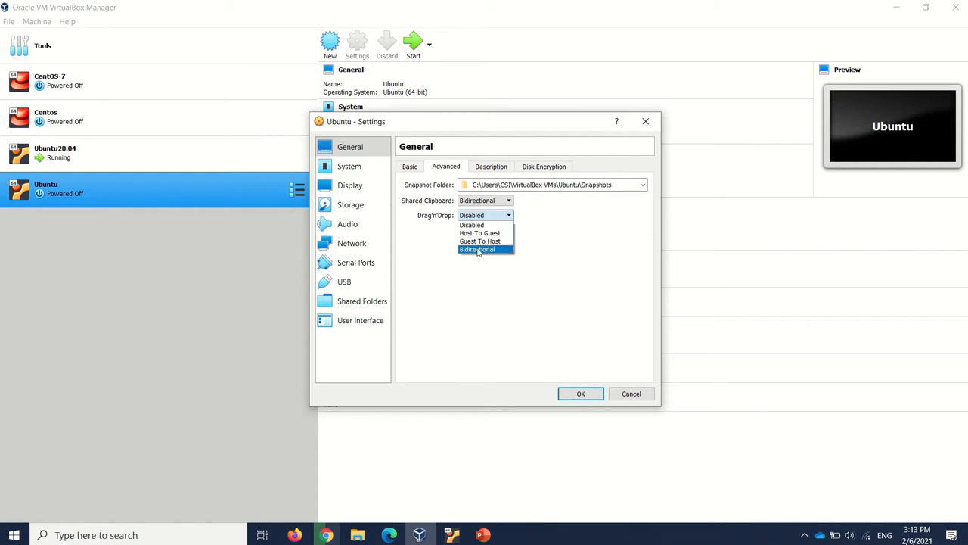
left_click(484, 250)
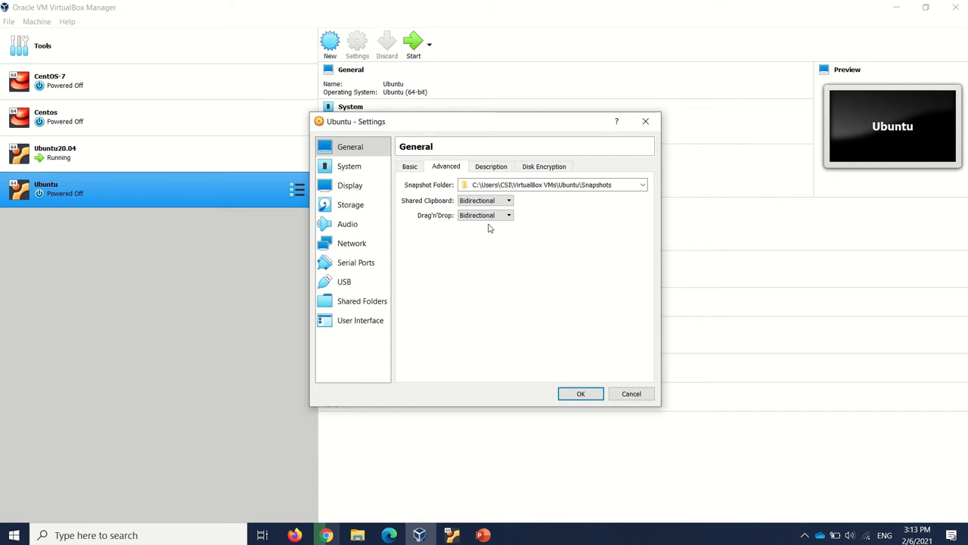
left_click(490, 168)
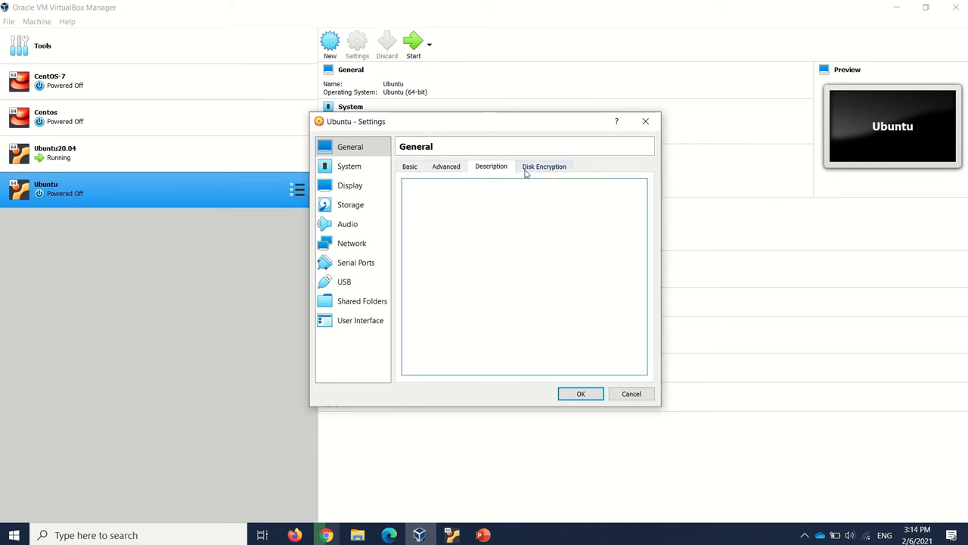
left_click(557, 171)
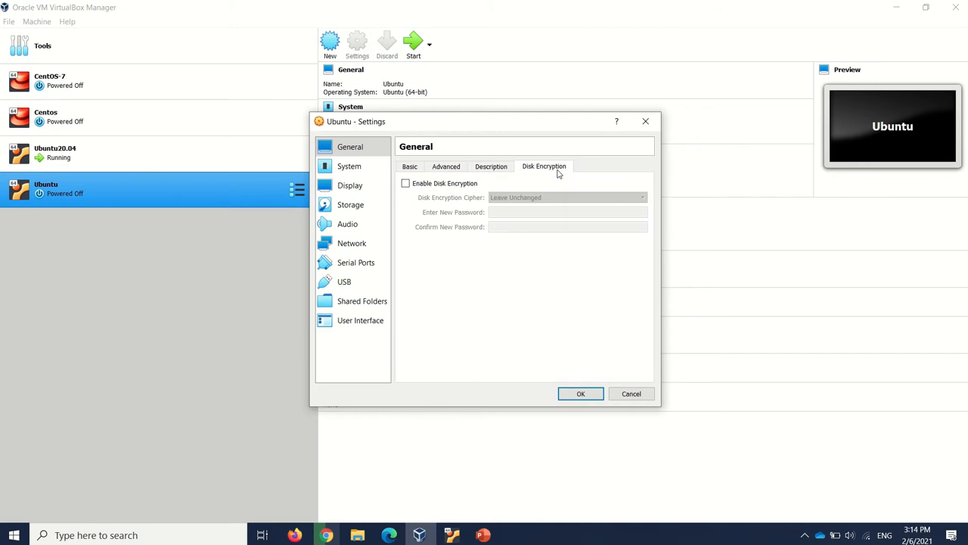
Assign 4 processors to the Ubuntu machine in its system settings, and view the acceleration options
left_click(362, 169)
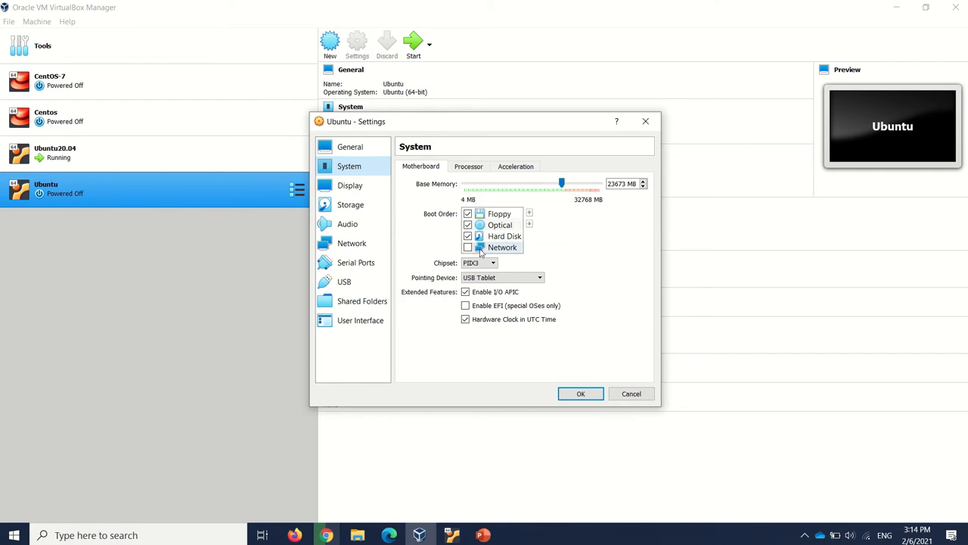
left_click(468, 167)
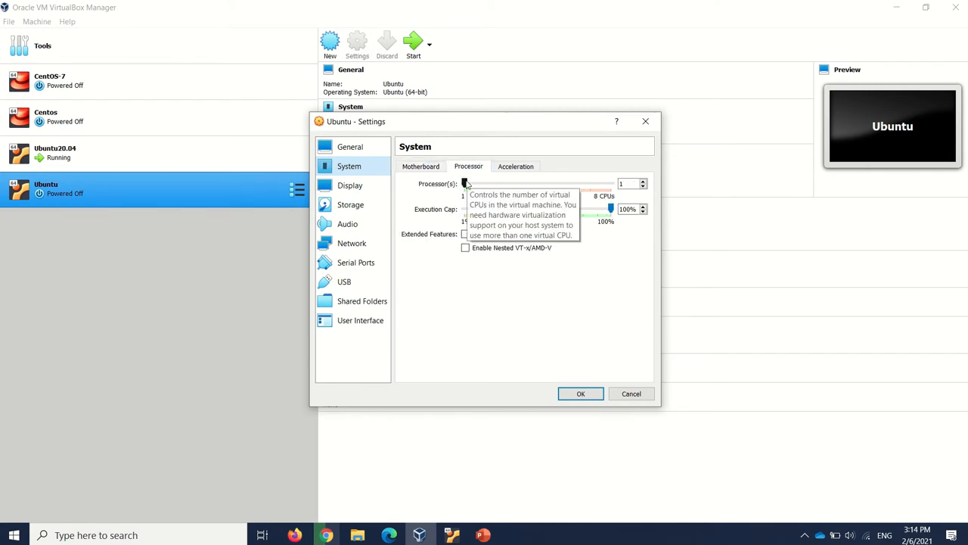
left_click_drag(468, 182, 523, 187)
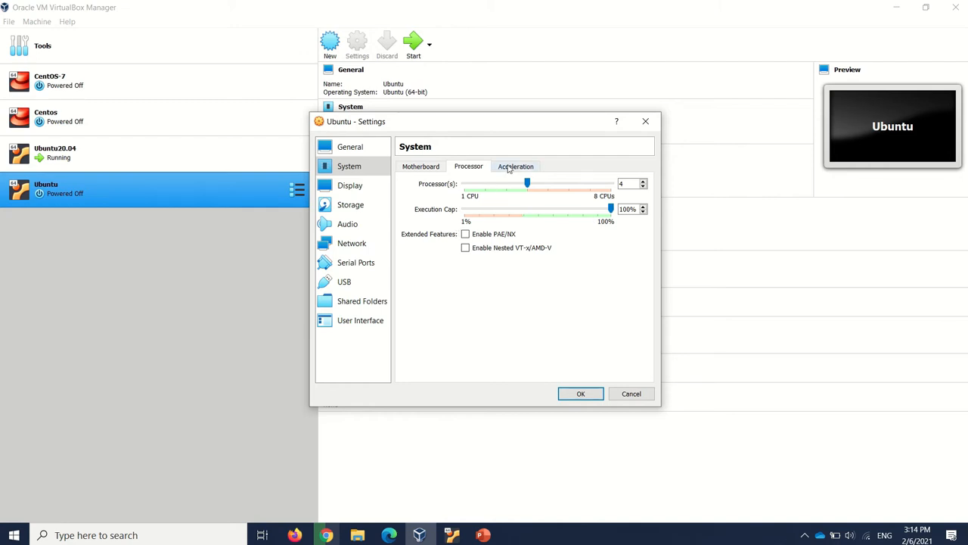
left_click(515, 169)
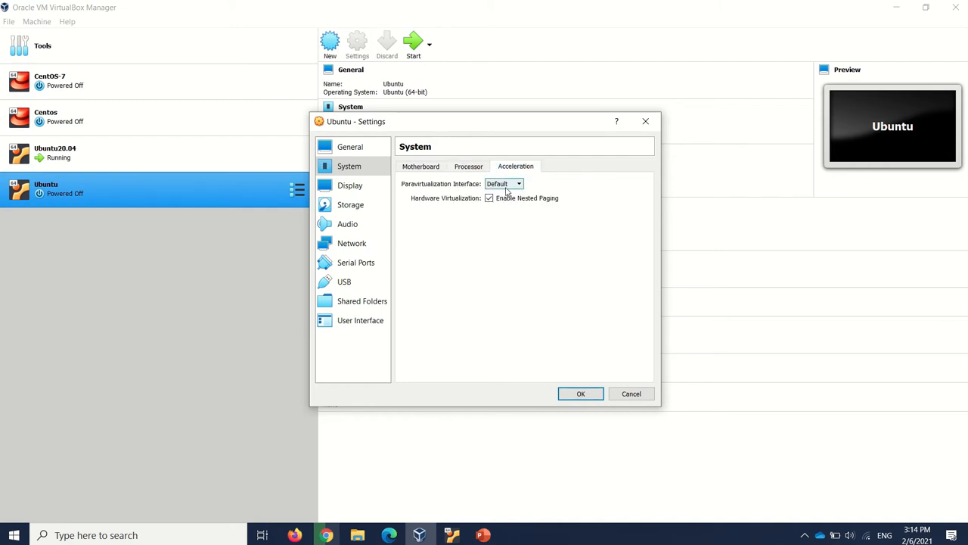
Try a monitor count of 3 in the Ubuntu machine's display settings, and set it back to 1
left_click(363, 193)
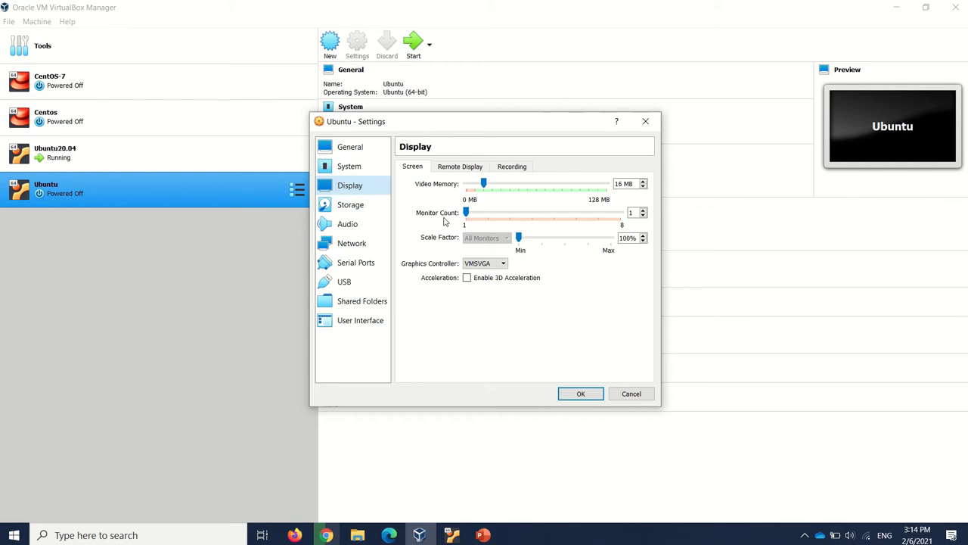
left_click_drag(467, 213, 497, 215)
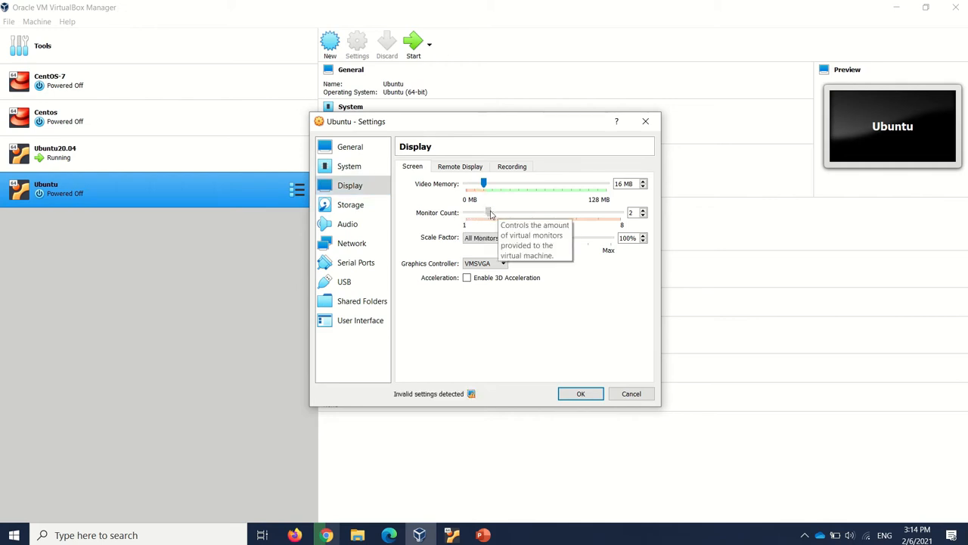
left_click_drag(489, 213, 521, 214)
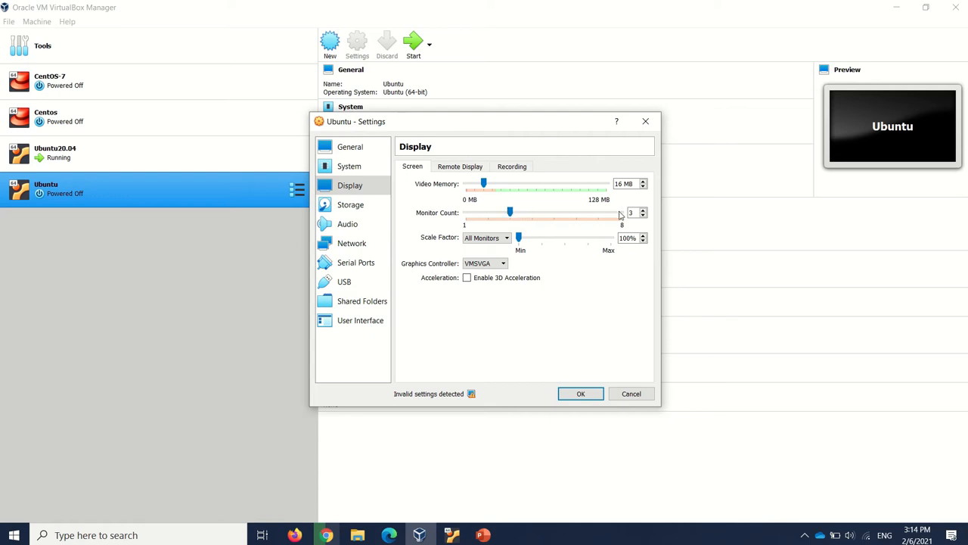
left_click_drag(509, 216, 467, 215)
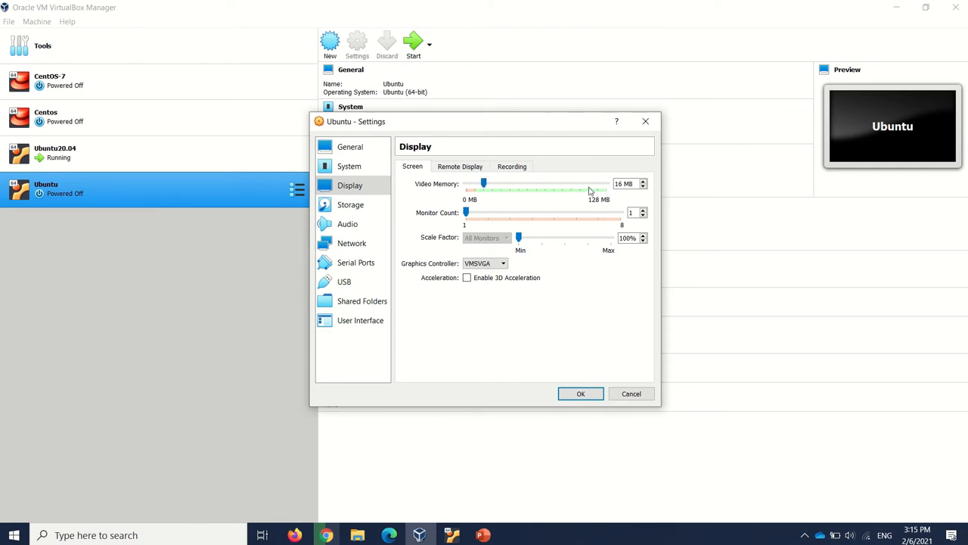
Load the ubuntu-20.04.2.0-desktop-amd64 disk image from the Downloads folder into the Ubuntu machine's empty IDE optical drive
left_click(353, 210)
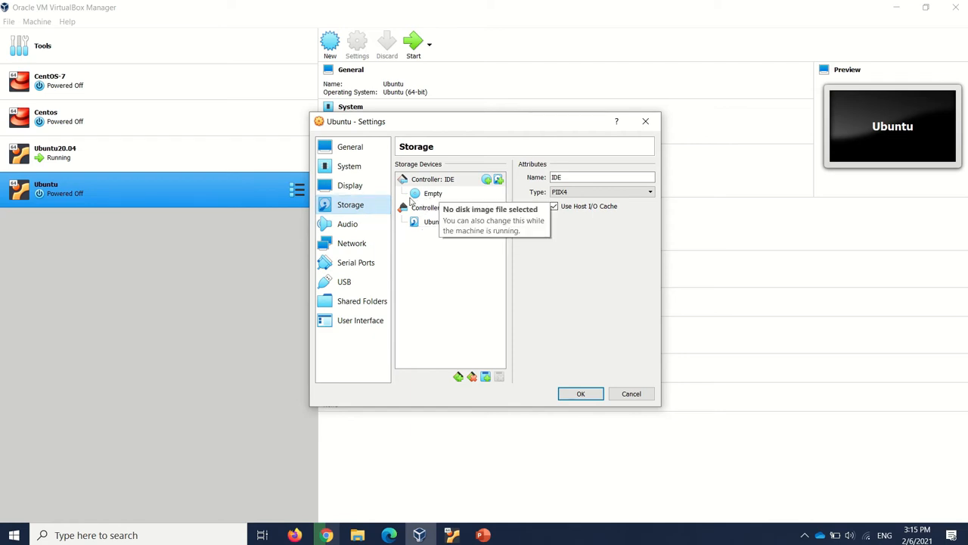
left_click(433, 195)
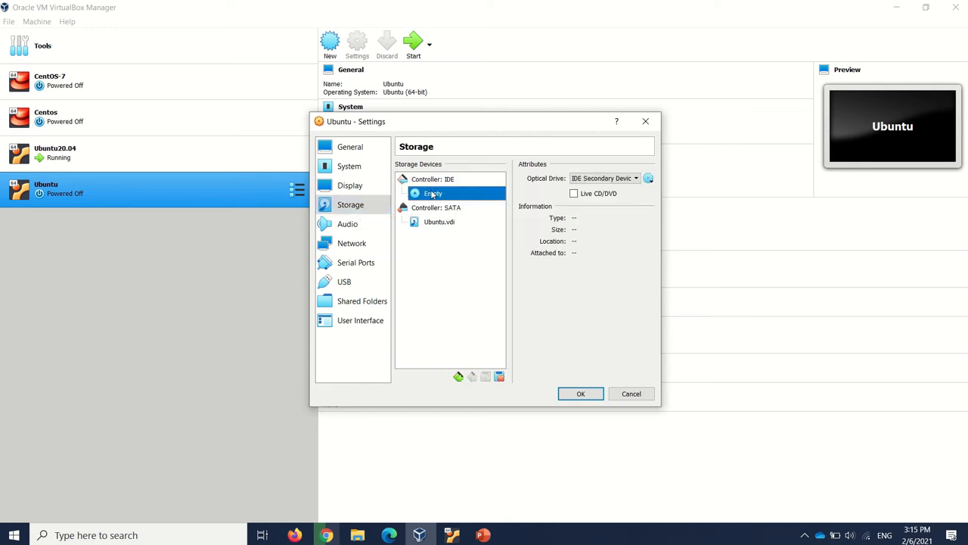
left_click(648, 178)
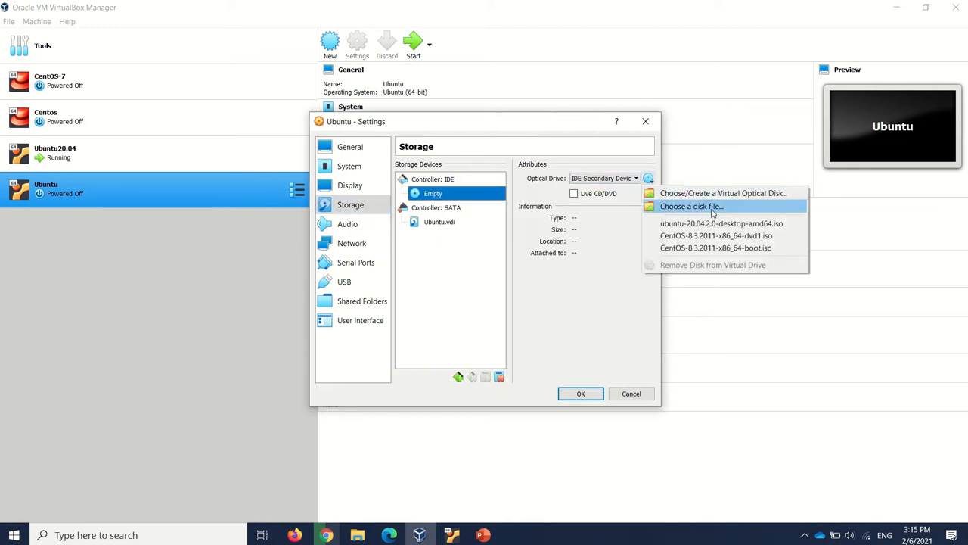
left_click(712, 211)
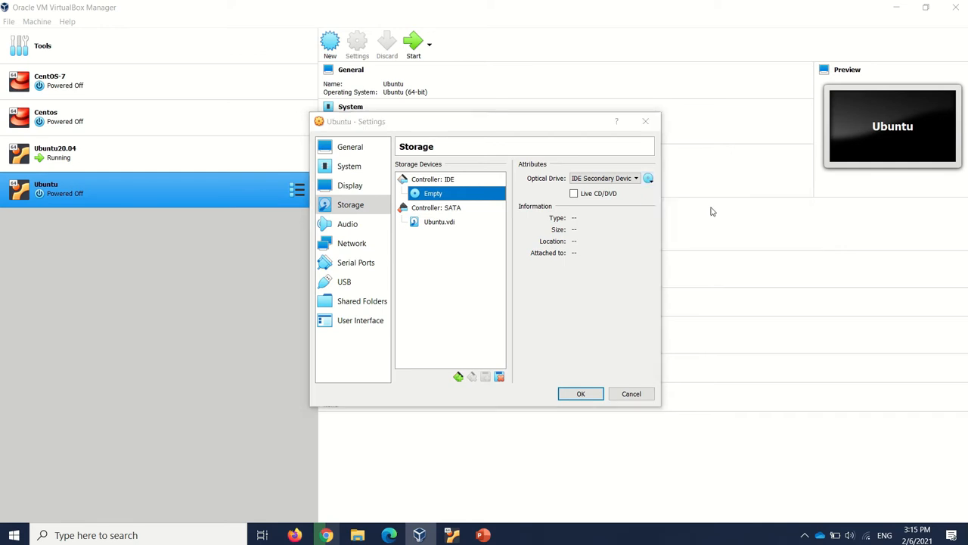
scroll(448, 325, "down", 1)
left_click(449, 327)
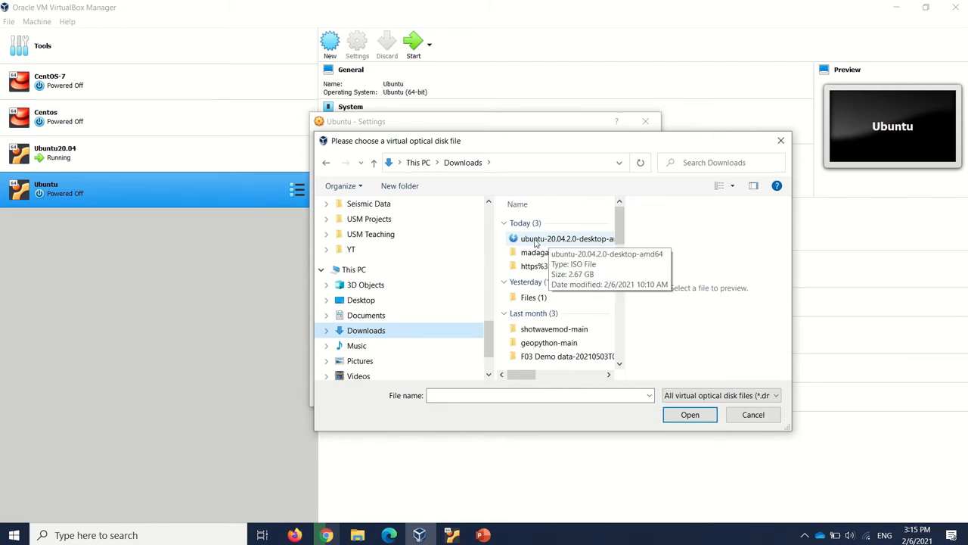
left_click(550, 240)
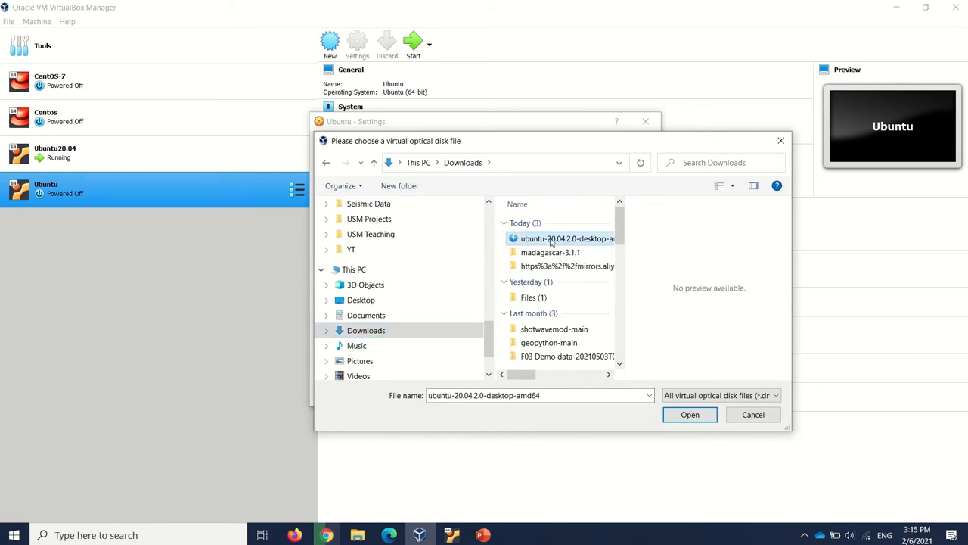
double_click(550, 240)
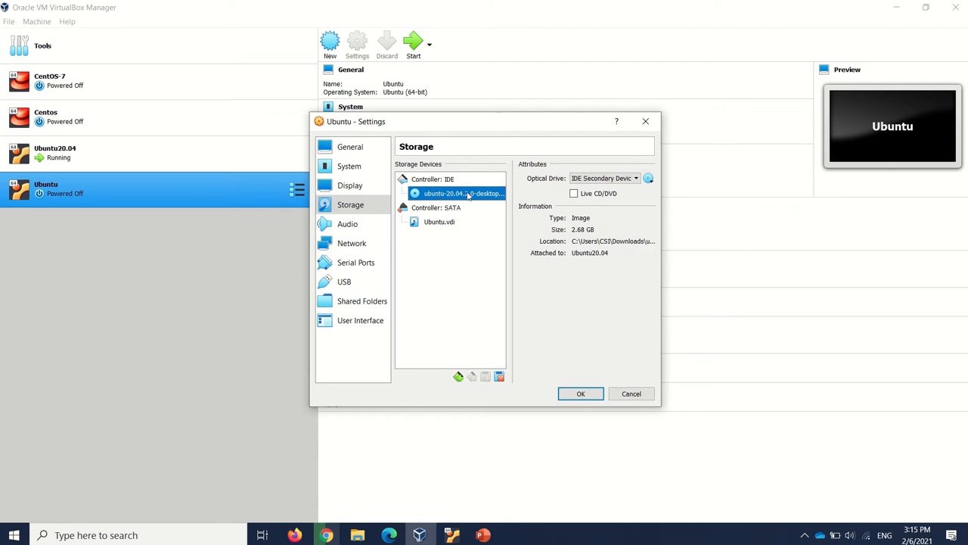
View the Ubuntu machine's audio and storage settings, and save its configuration
left_click(346, 225)
left_click(358, 210)
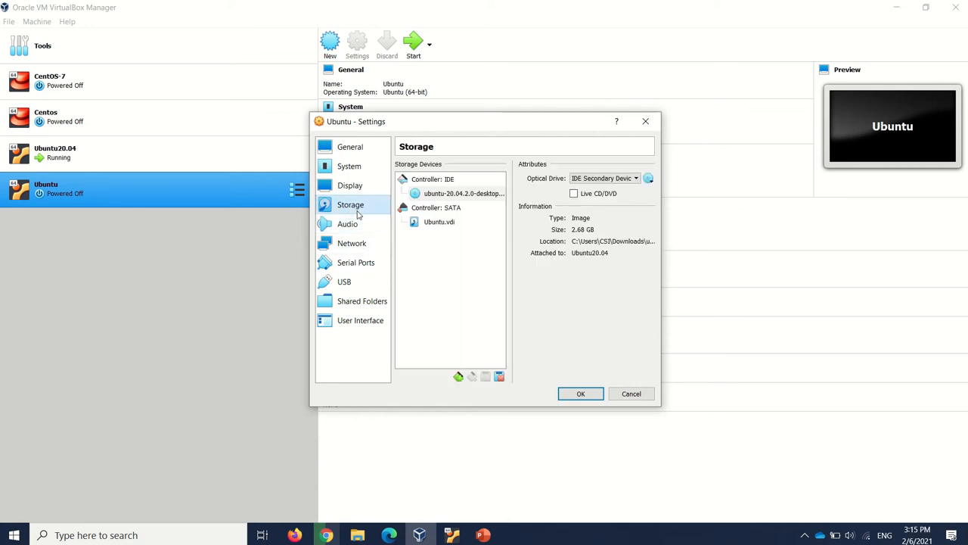
left_click(578, 396)
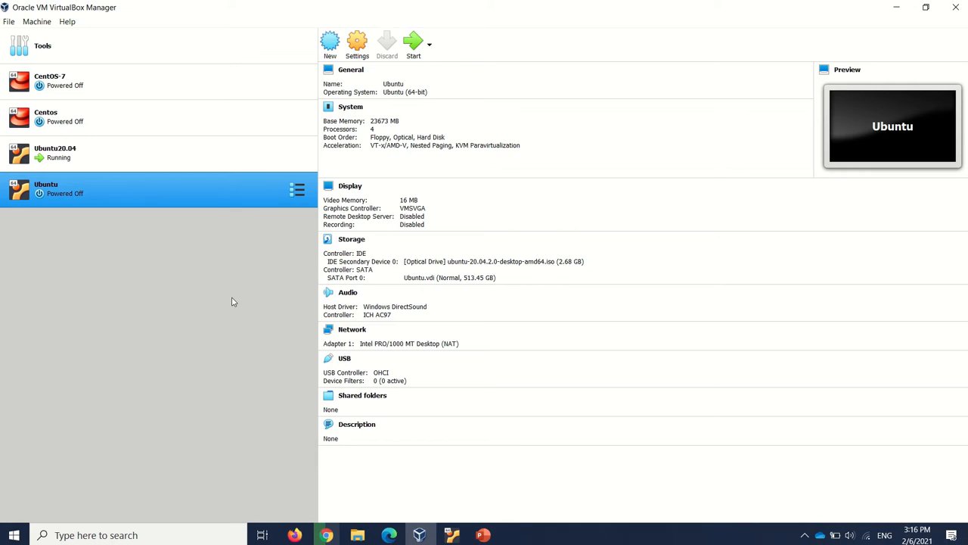
Start the Ubuntu machine with ubuntu-20.04.2.0-desktop-amd64.iso as its start-up disk
left_click(413, 59)
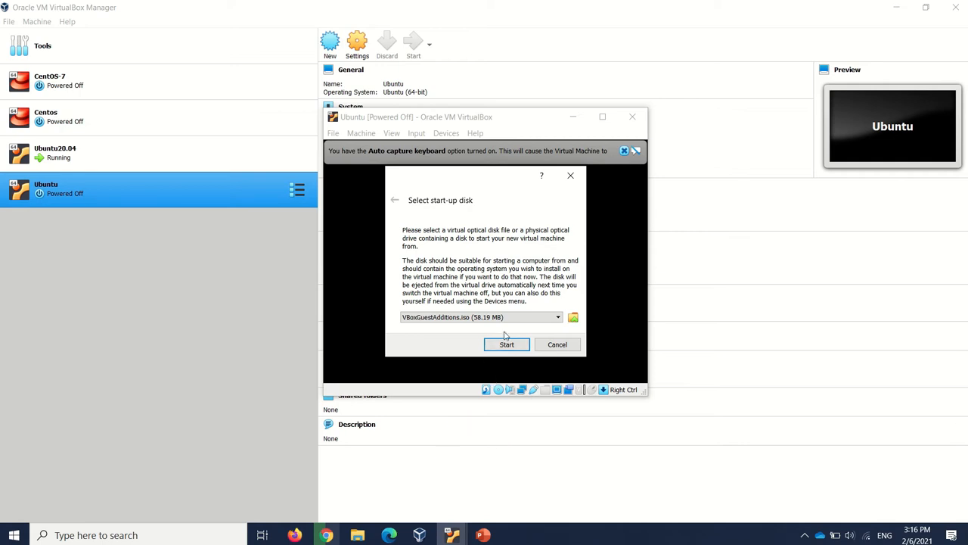
left_click(552, 318)
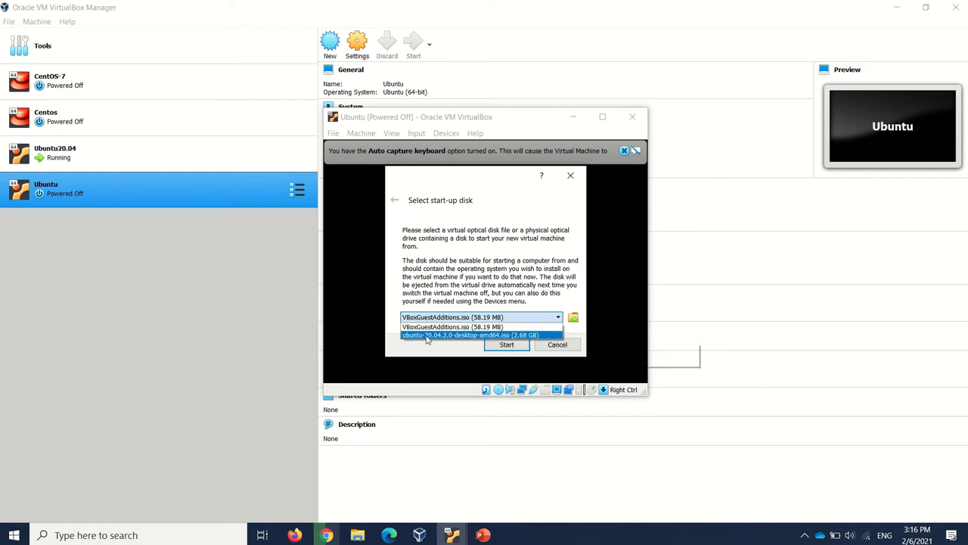
left_click(464, 336)
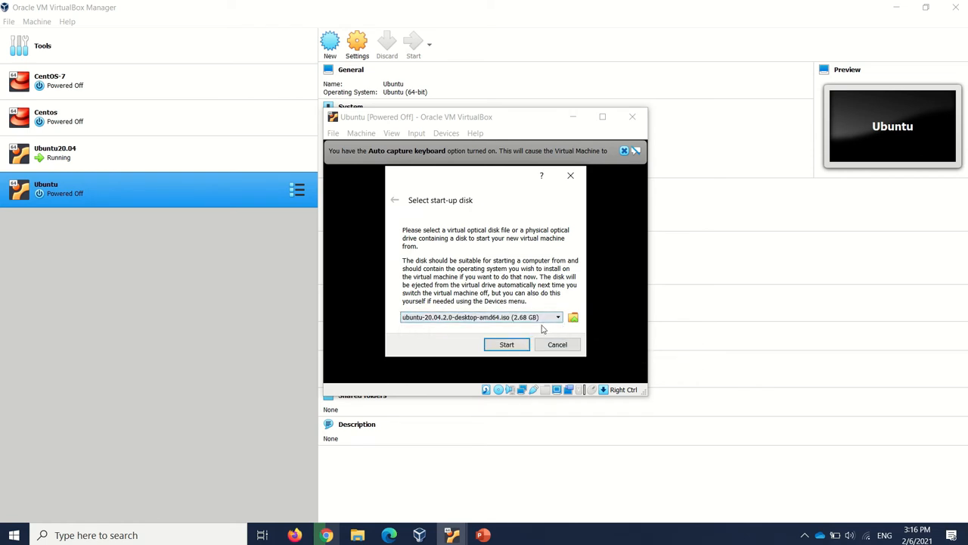
left_click(507, 345)
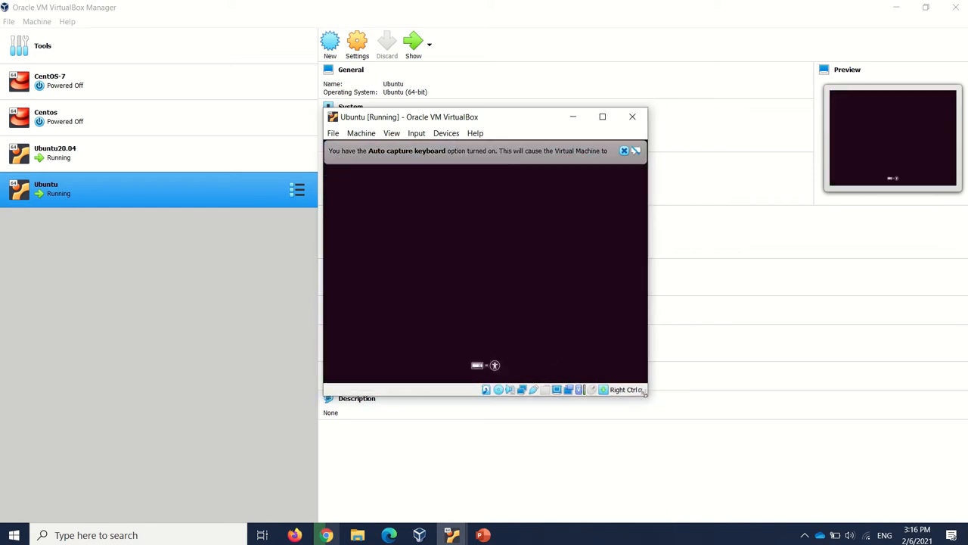
Enlarge and reposition the running Ubuntu machine's window, and dismiss its auto capture keyboard notice
left_click_drag(644, 392, 798, 469)
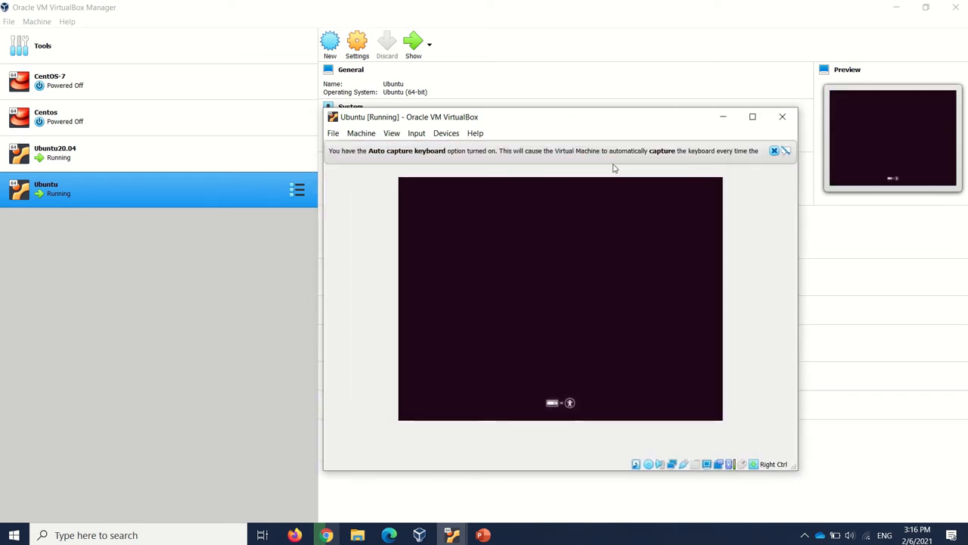
left_click_drag(579, 122, 543, 78)
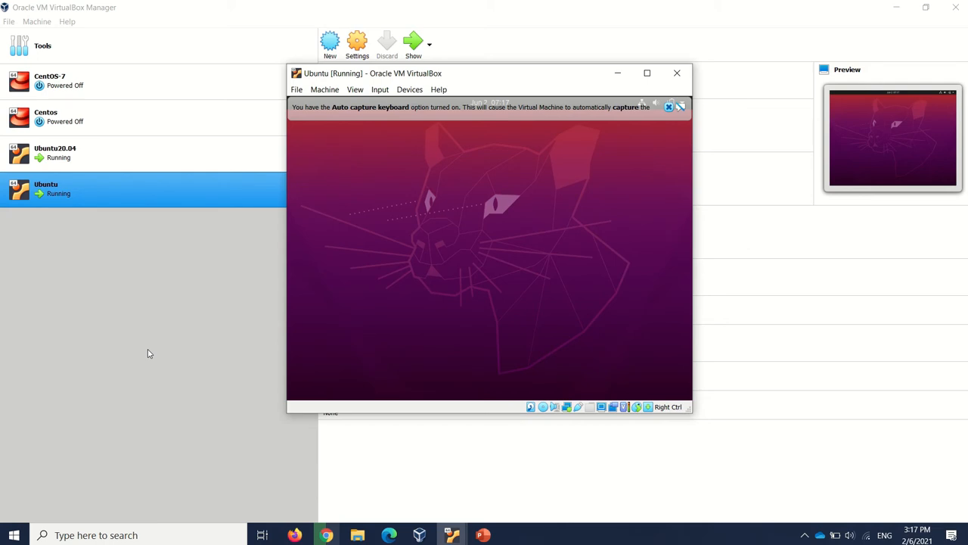
left_click(670, 109)
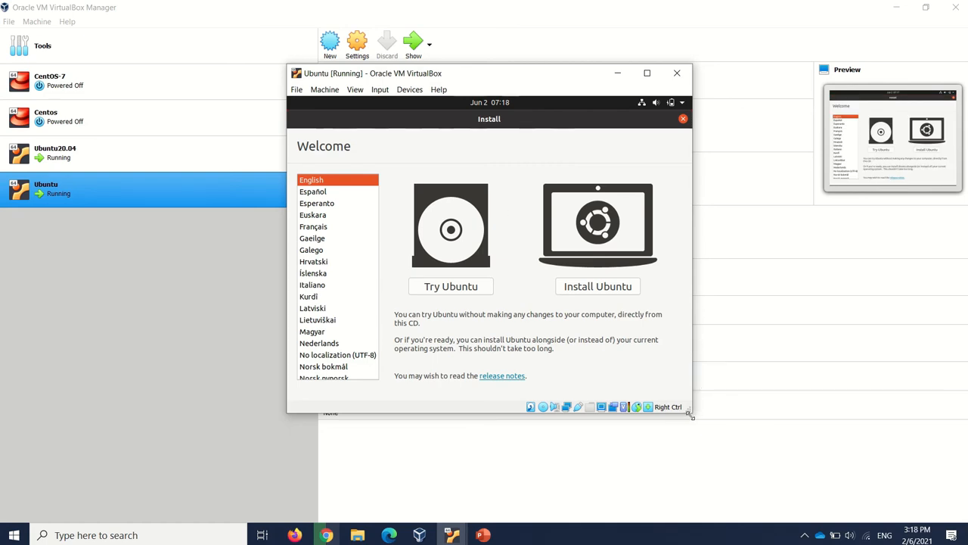
left_click_drag(691, 413, 789, 433)
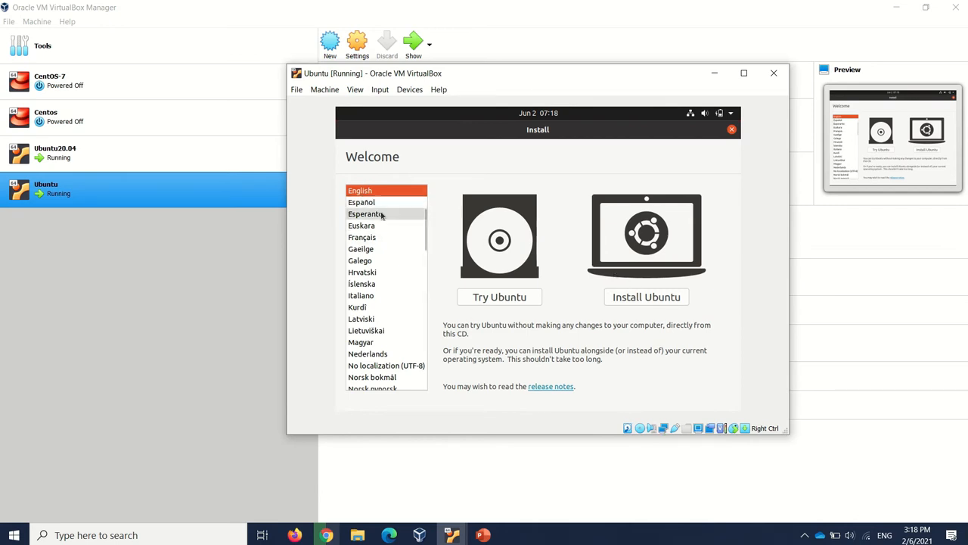
Begin installing Ubuntu in English, and accept the English (US) keyboard layout
left_click(655, 302)
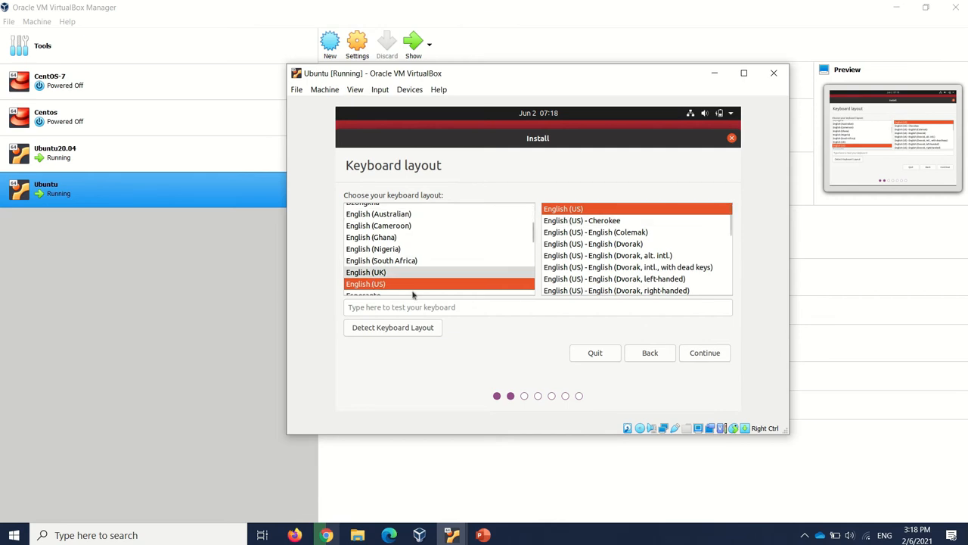
left_click(378, 307)
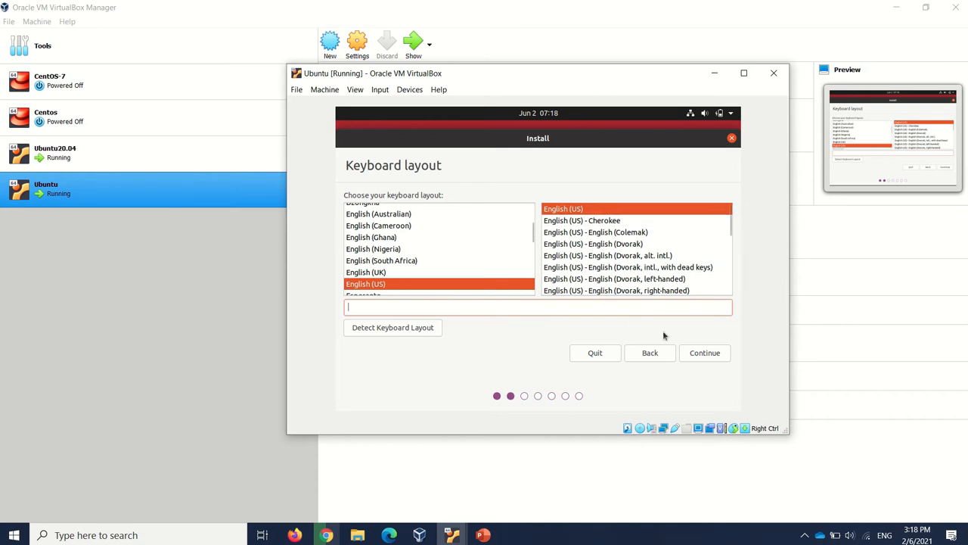
left_click(704, 353)
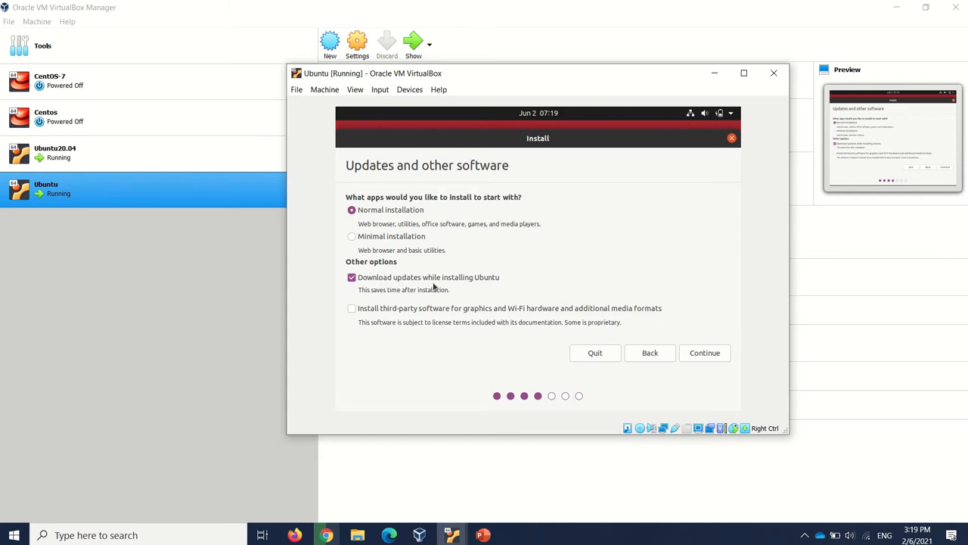
Include third-party software in the normal installation, and start installing Ubuntu with the disk erased, accepting the disk changes
left_click(354, 310)
left_click(718, 354)
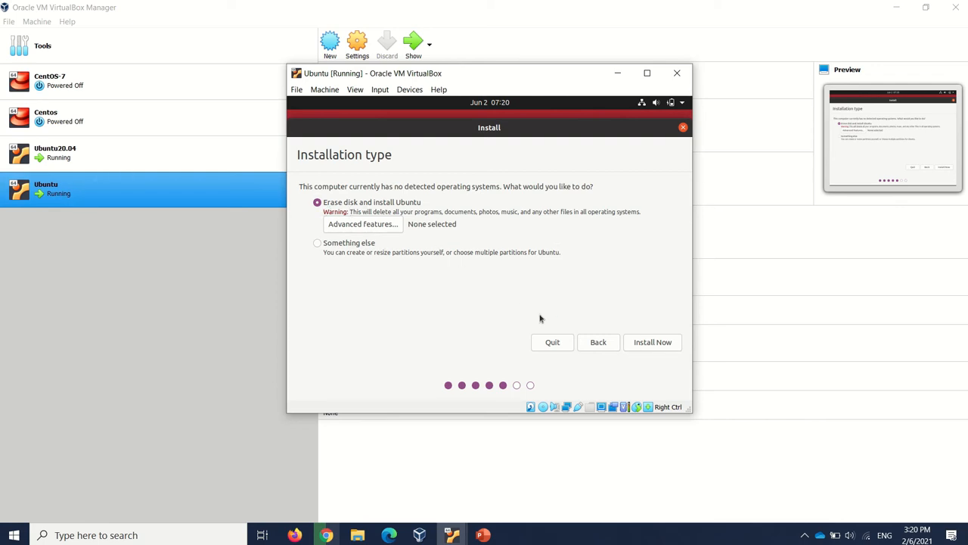
left_click(652, 346)
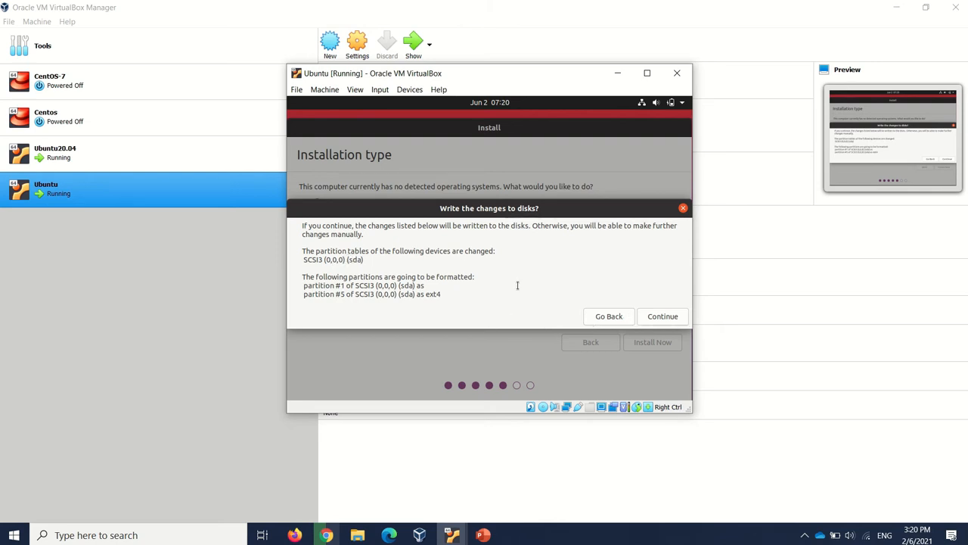
left_click(665, 317)
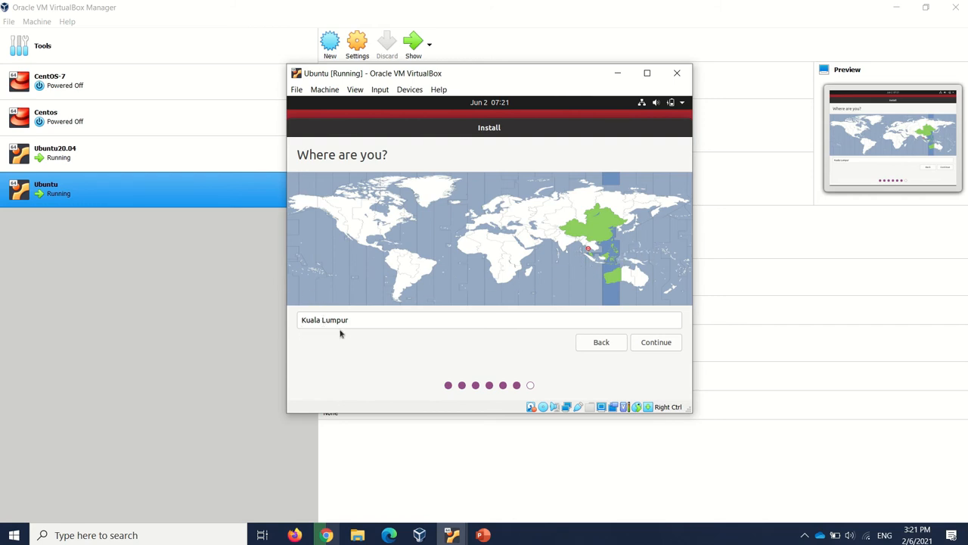
Keep Kuala Lumpur as the installation's location and continue to the user account details
left_click_drag(365, 320, 303, 320)
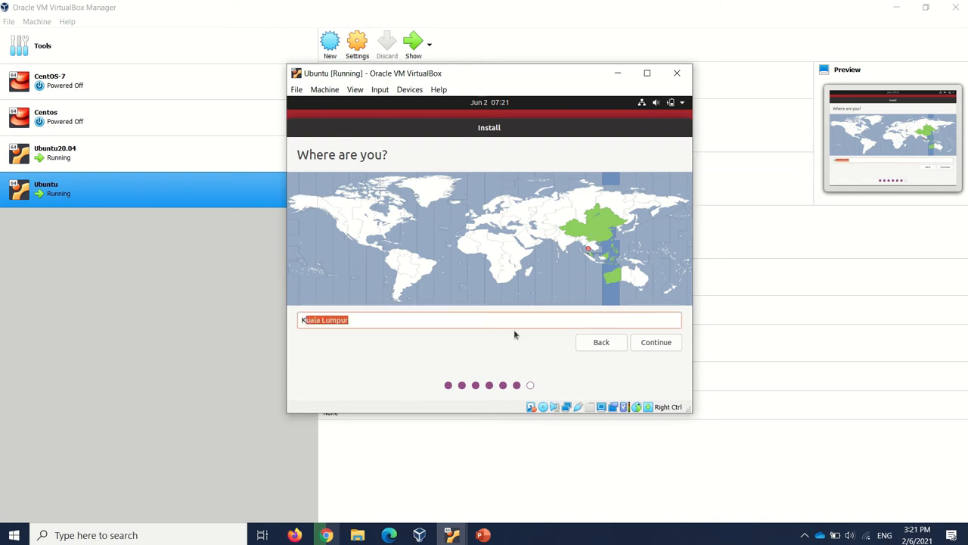
left_click(480, 319)
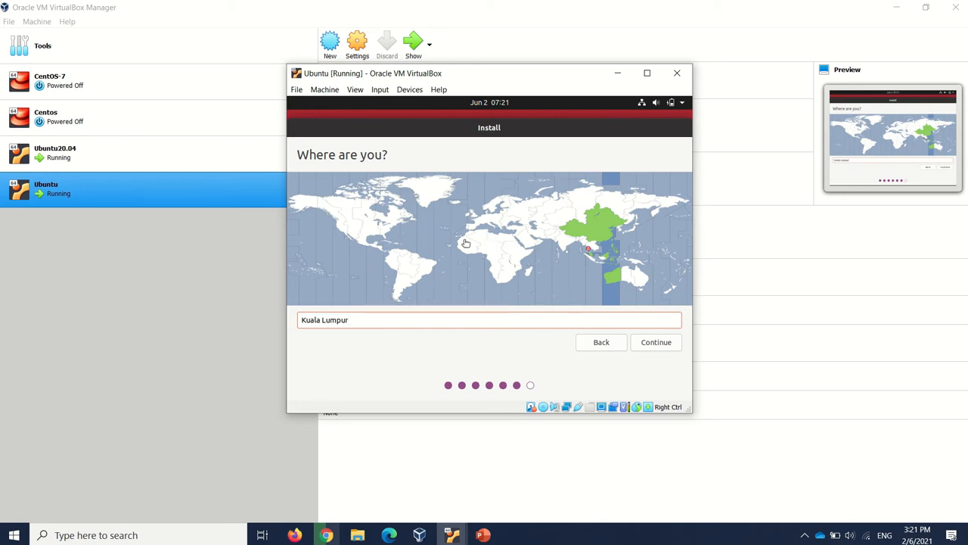
left_click(647, 345)
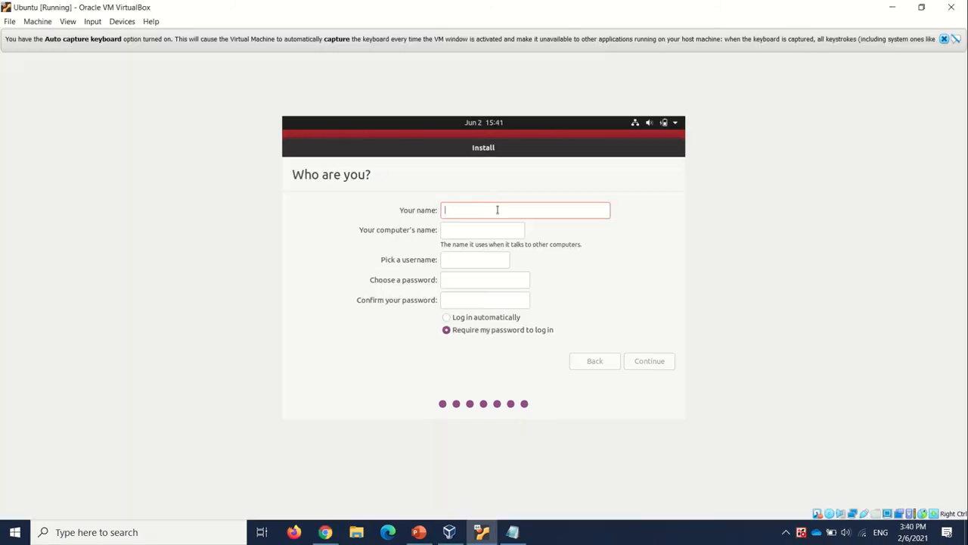
Enter the user's name for the new account, and remove the "-VirtualBox" suffix from the computer's name
type("Yasir")
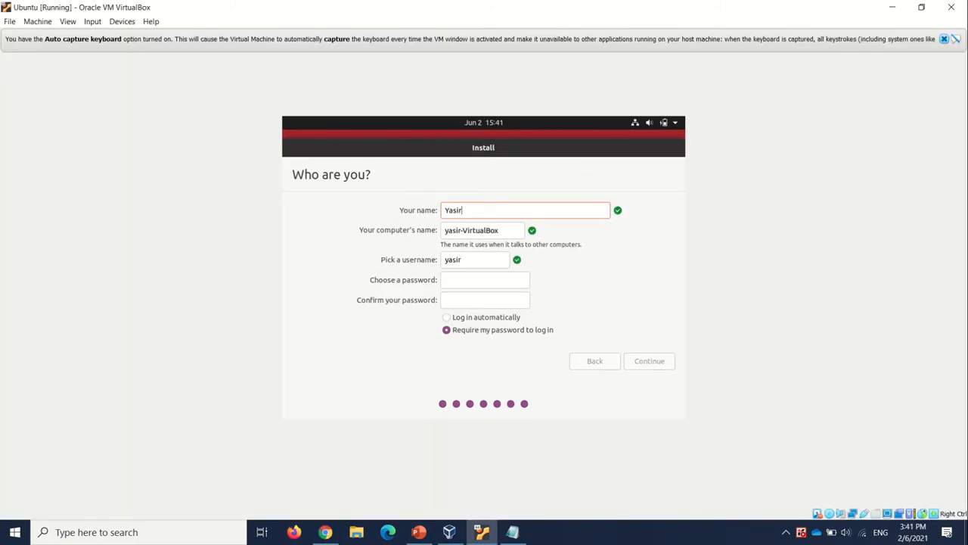
key("Tab")
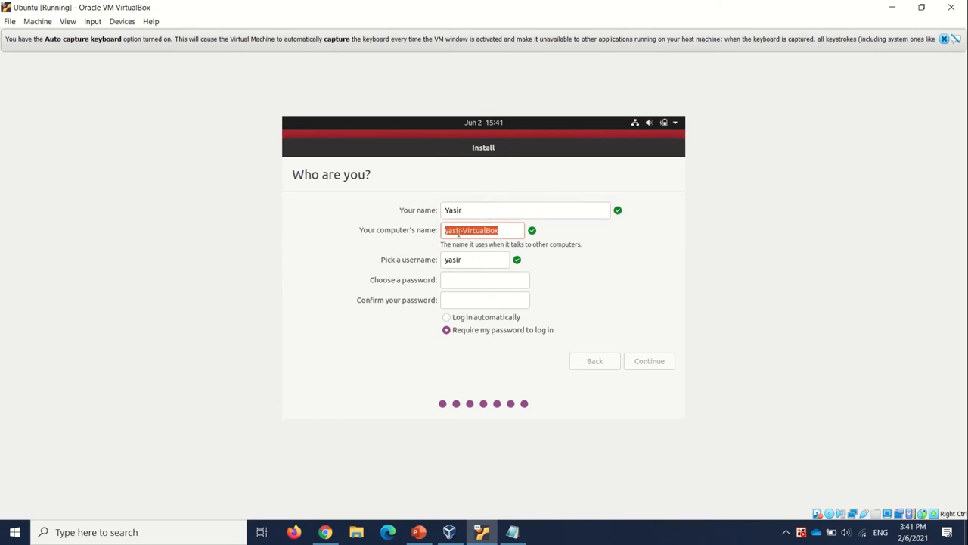
left_click(508, 232)
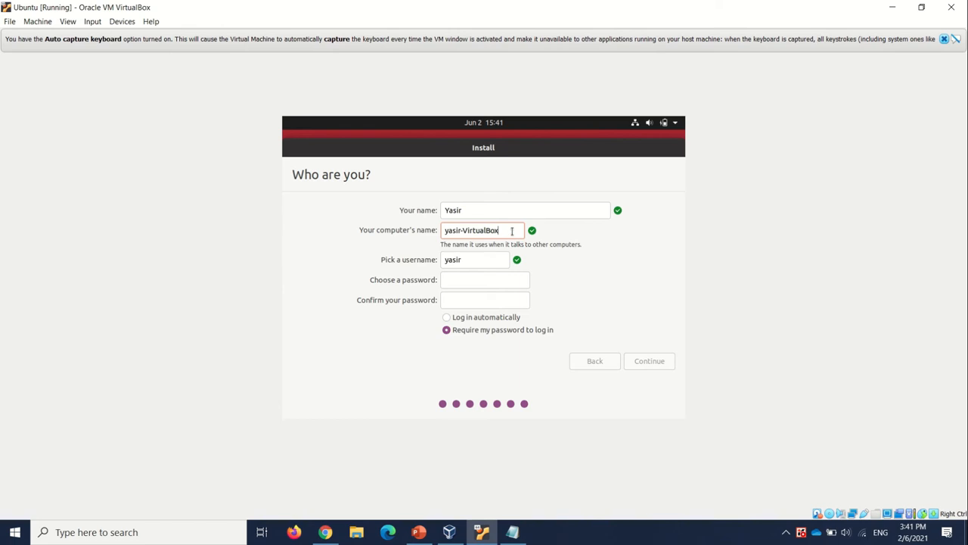
left_click_drag(512, 231, 464, 228)
key("BackSpace")
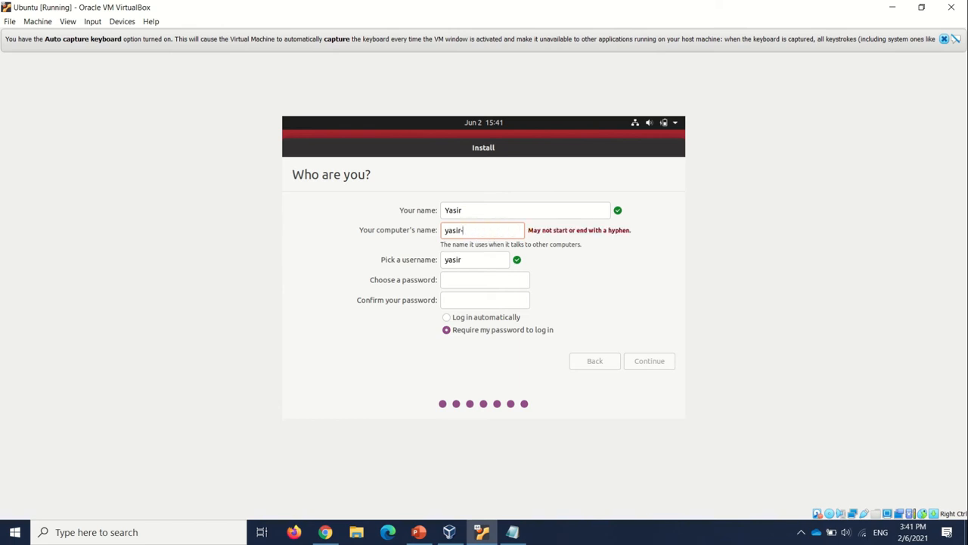
key("BackSpace")
left_click(472, 260)
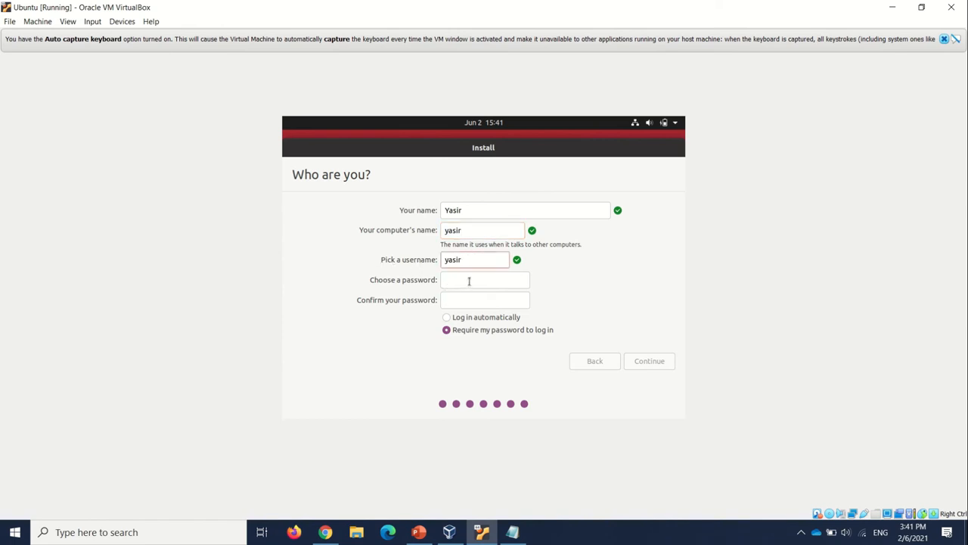
Enter and confirm the account password, keep the password required at login, and continue the installation
left_click(468, 280)
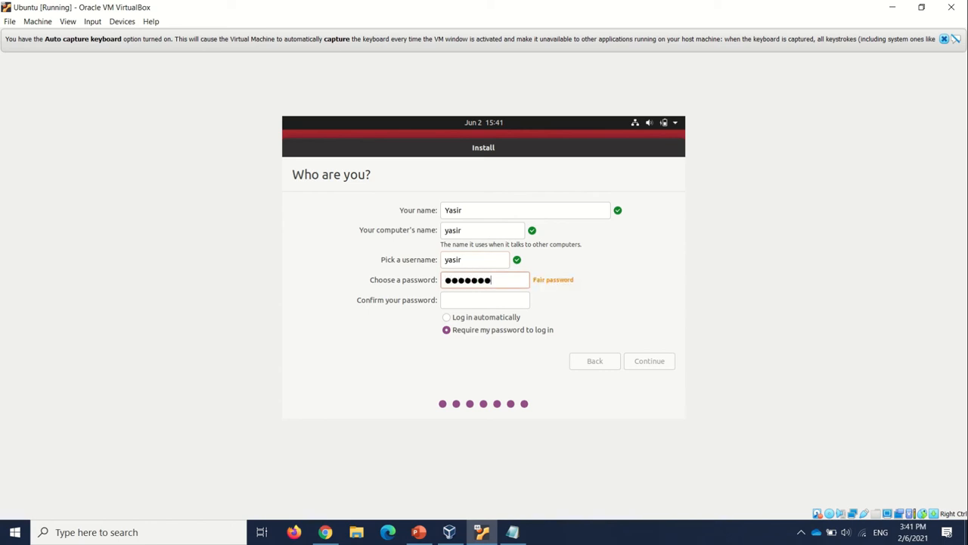
key("Tab")
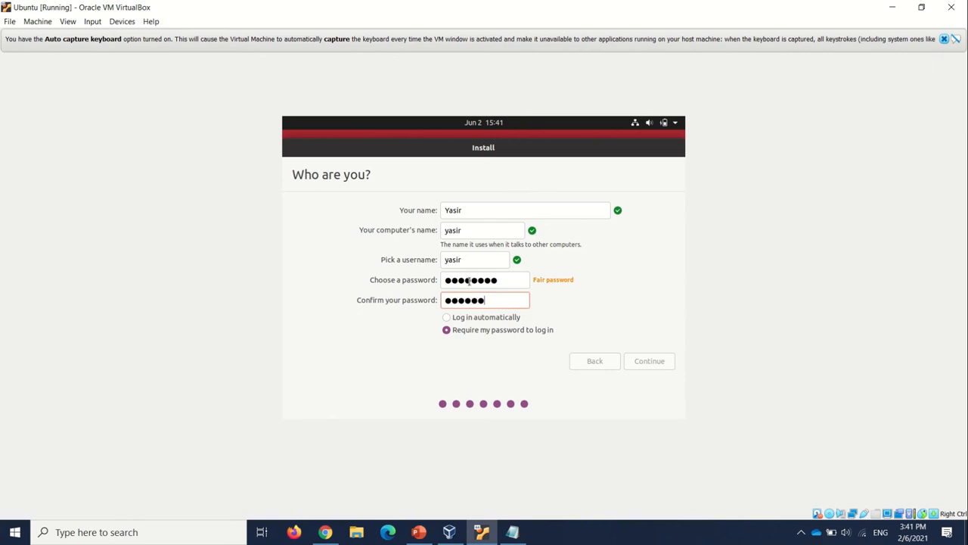
left_click(510, 280)
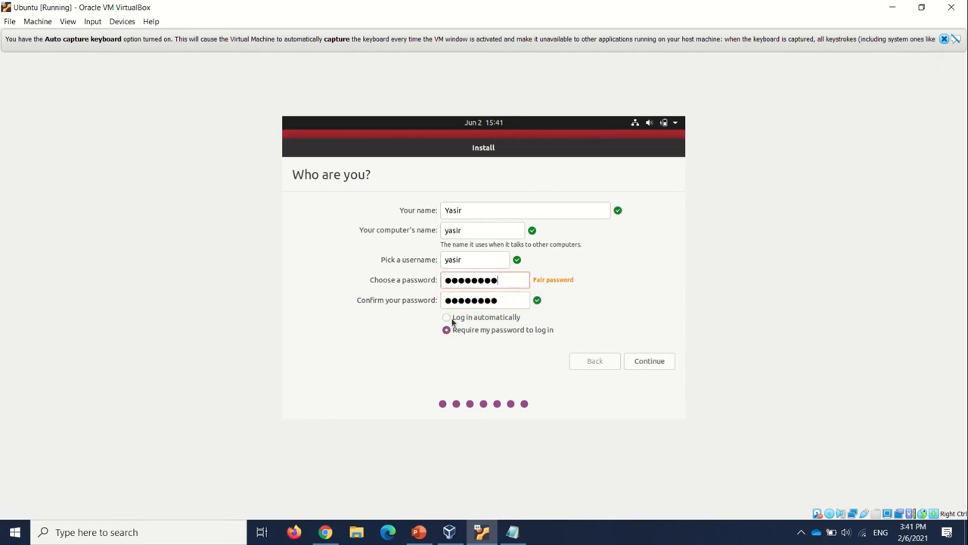
left_click(655, 367)
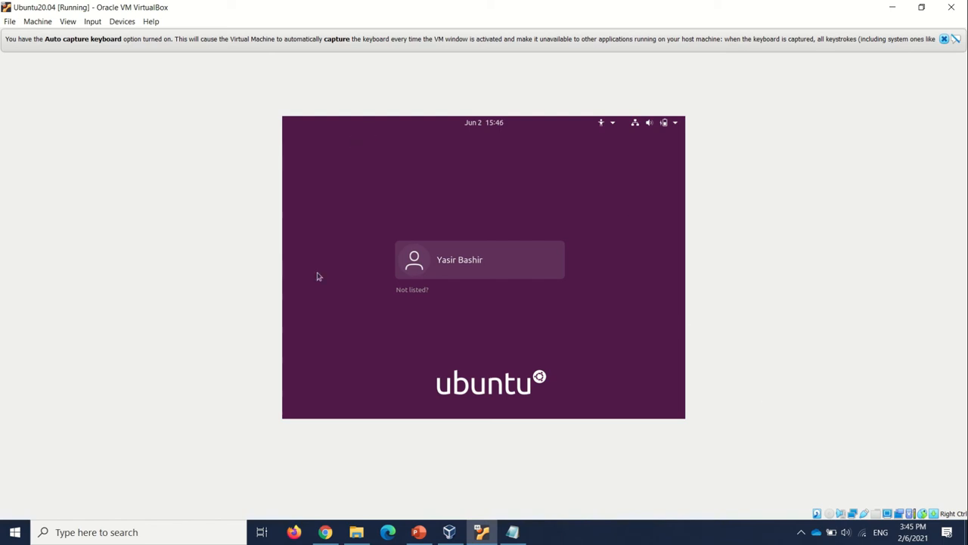
Log in to the installed Ubuntu 20.04 system by choosing the listed user and entering the account password
left_click(444, 269)
left_click(466, 266)
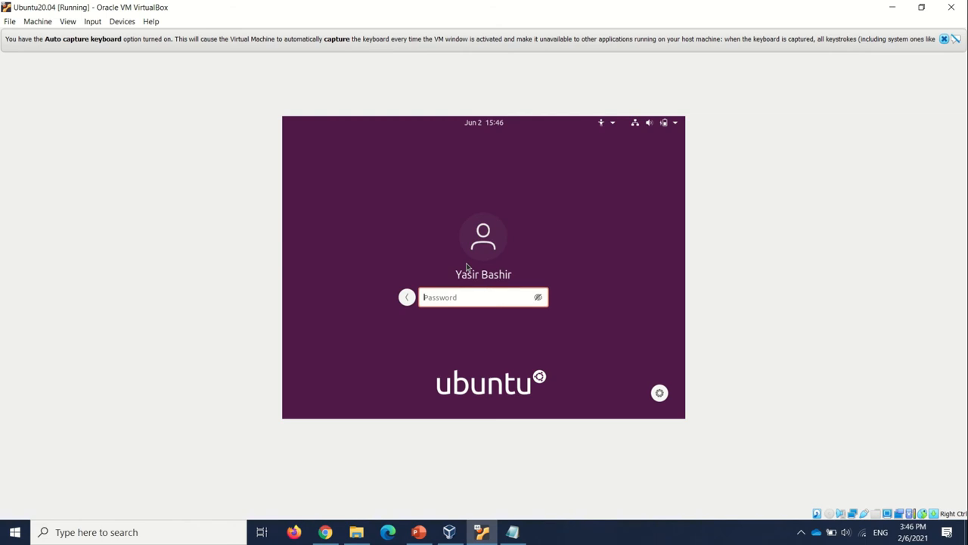
type("********")
key("Return")
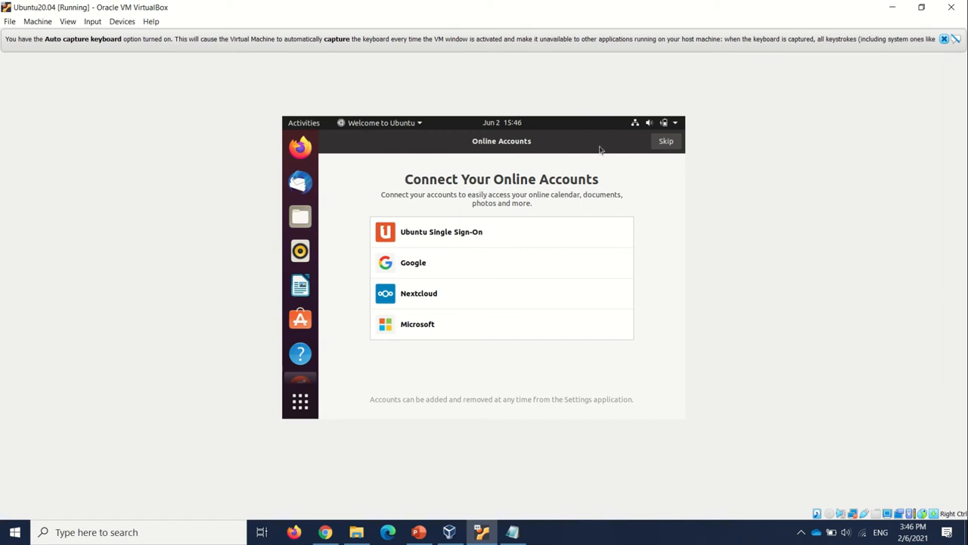
Complete the Ubuntu welcome setup without online accounts or Livepatch, keeping the option to send system info to Canonical
left_click(672, 145)
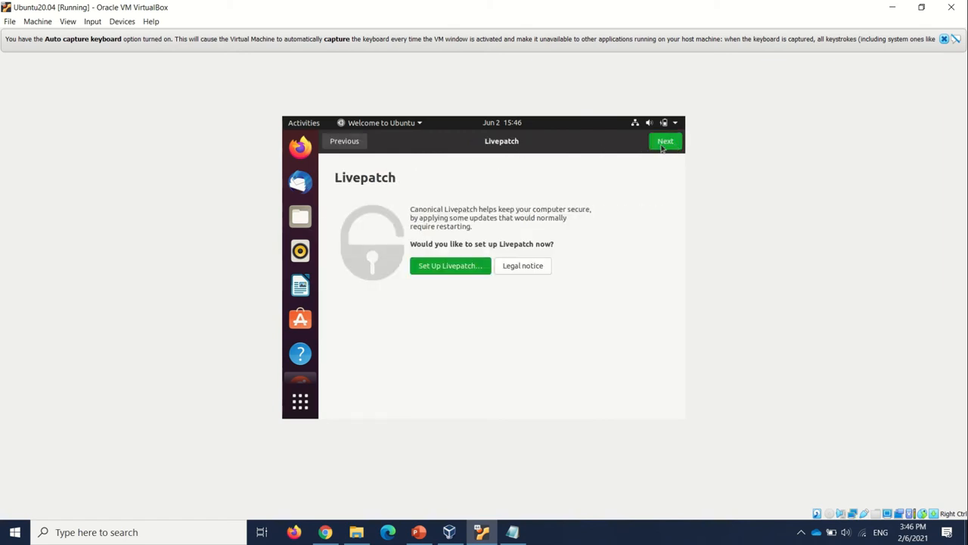
left_click(663, 148)
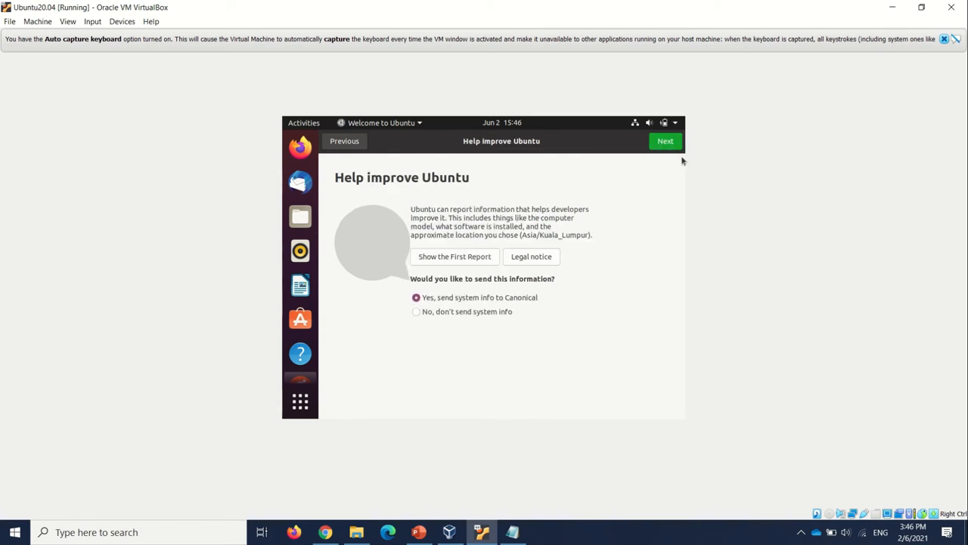
left_click(670, 144)
left_click(665, 144)
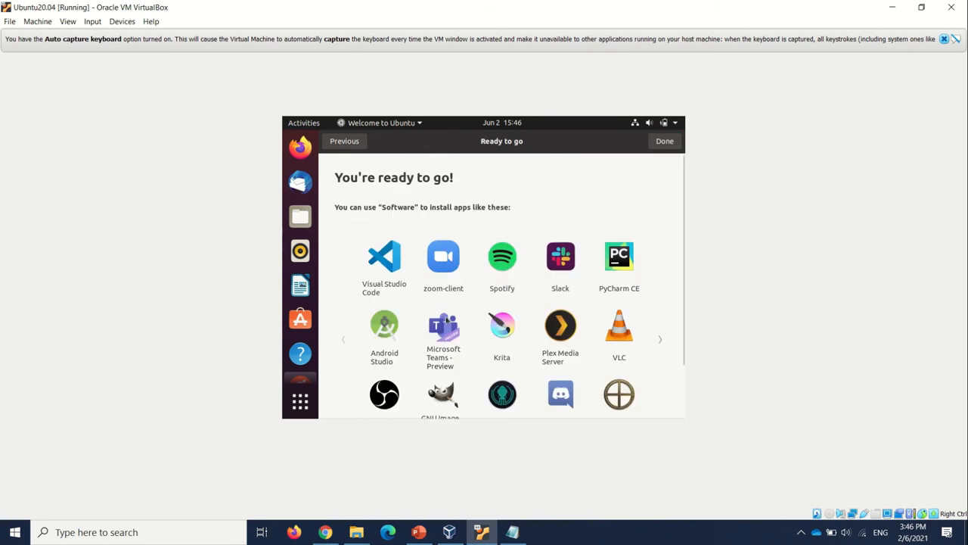
left_click(659, 147)
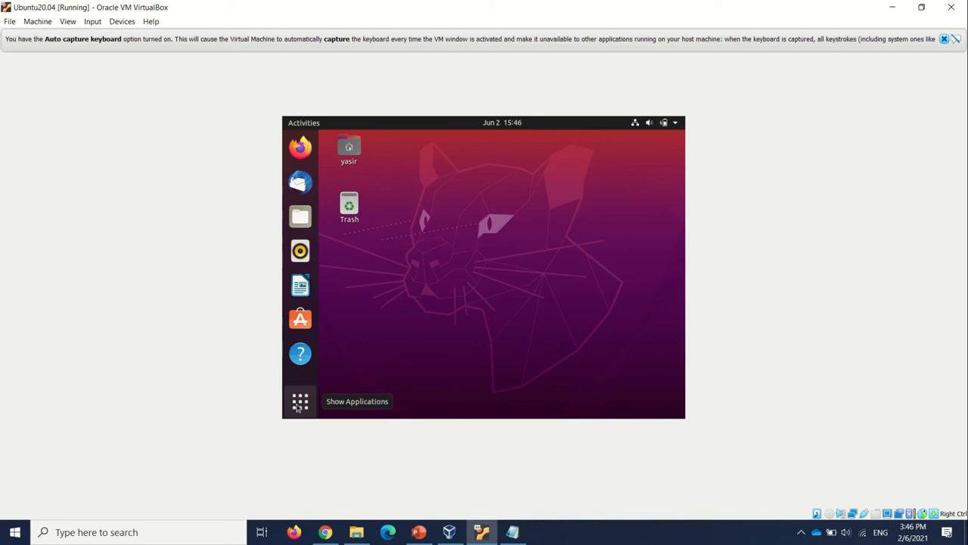
Search the Ubuntu applications for "term" and open Terminal
left_click(300, 404)
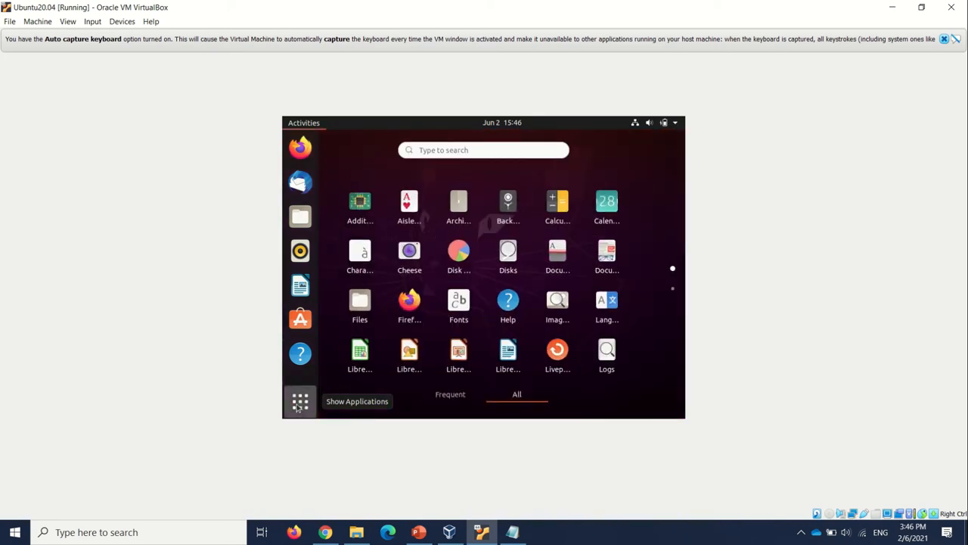
left_click(490, 150)
type("term")
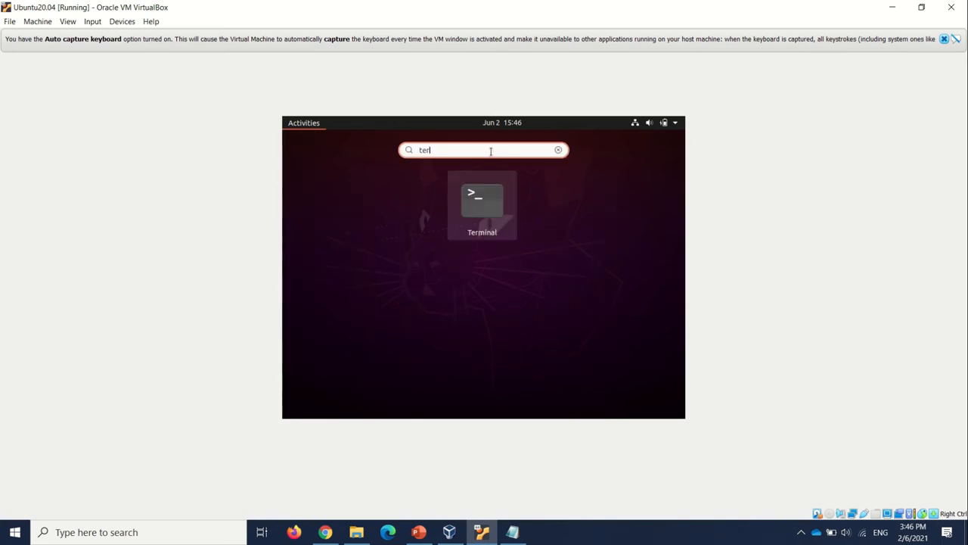
key("Return")
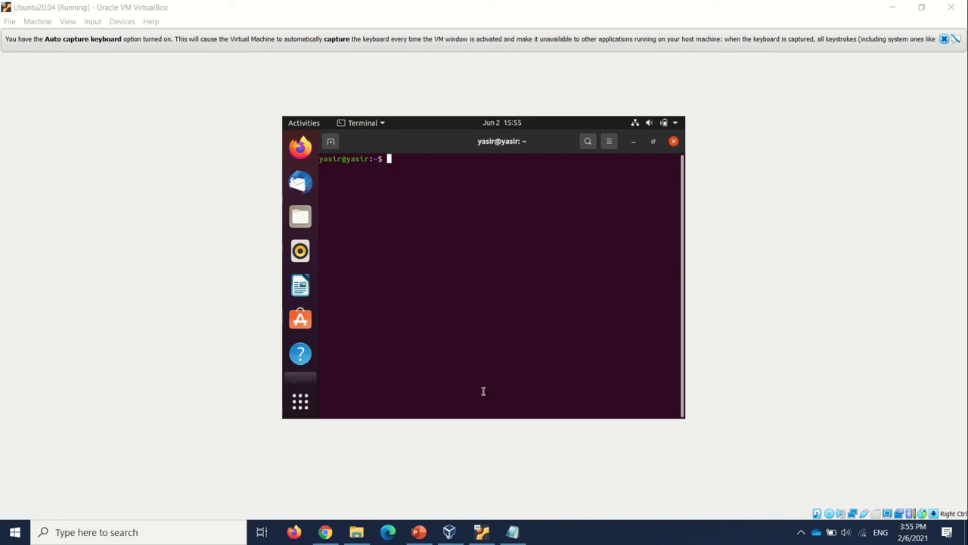
Install the build-essential package with sudo apt-get, agreeing to continue, and close the terminal once it is finished
left_click(472, 292)
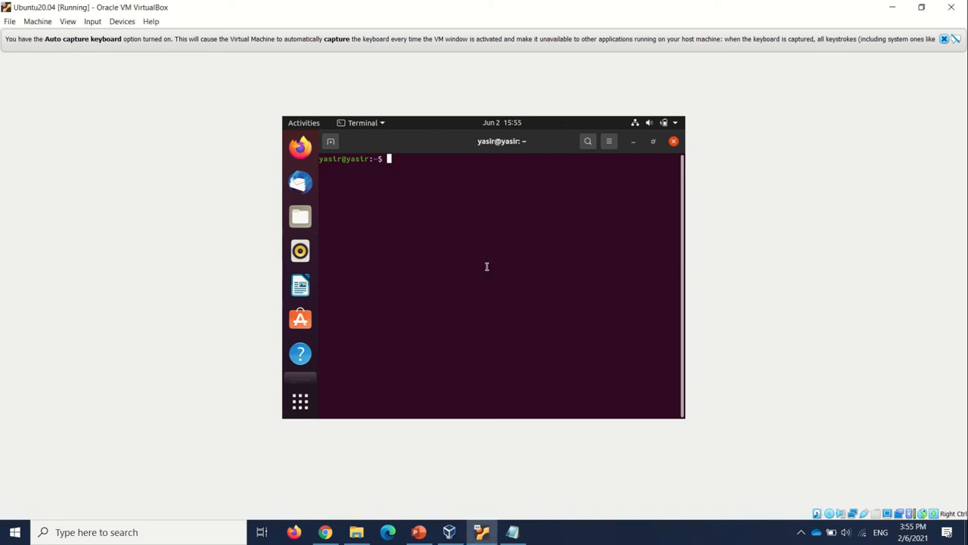
type("sudo apt-get install build")
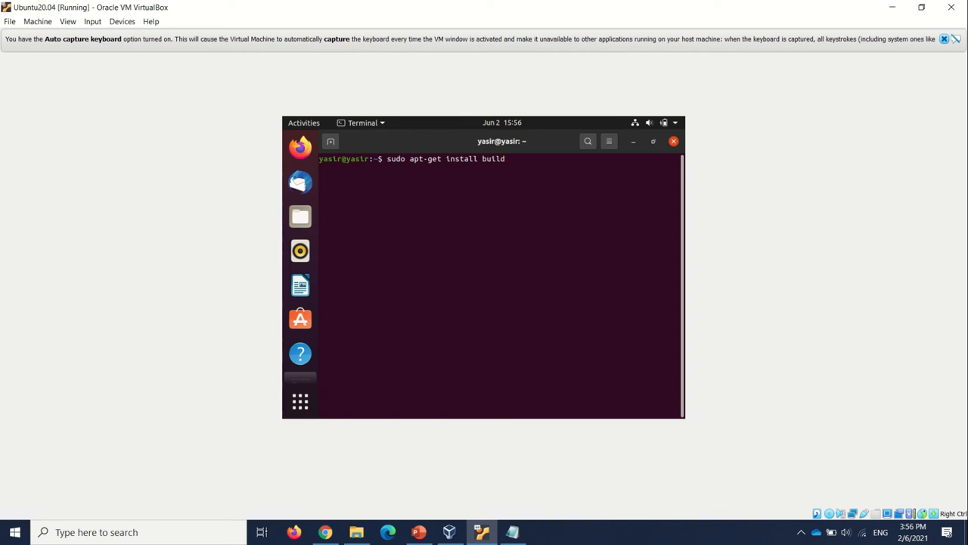
type("-essential")
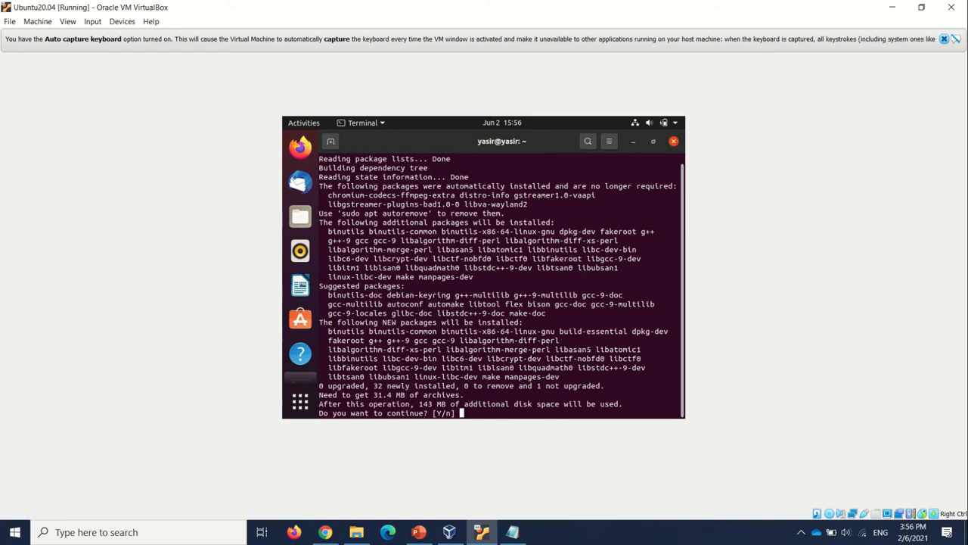
type("y")
key("Return")
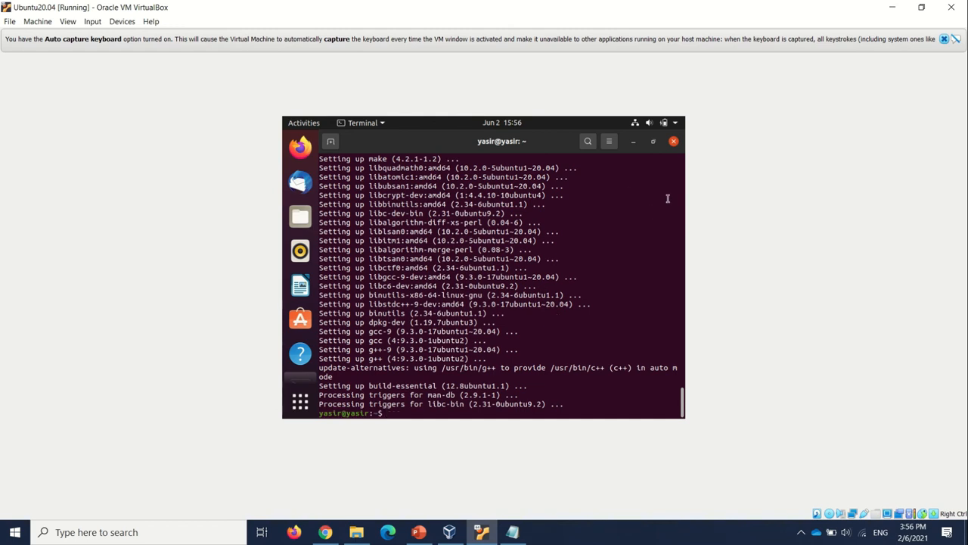
left_click(673, 141)
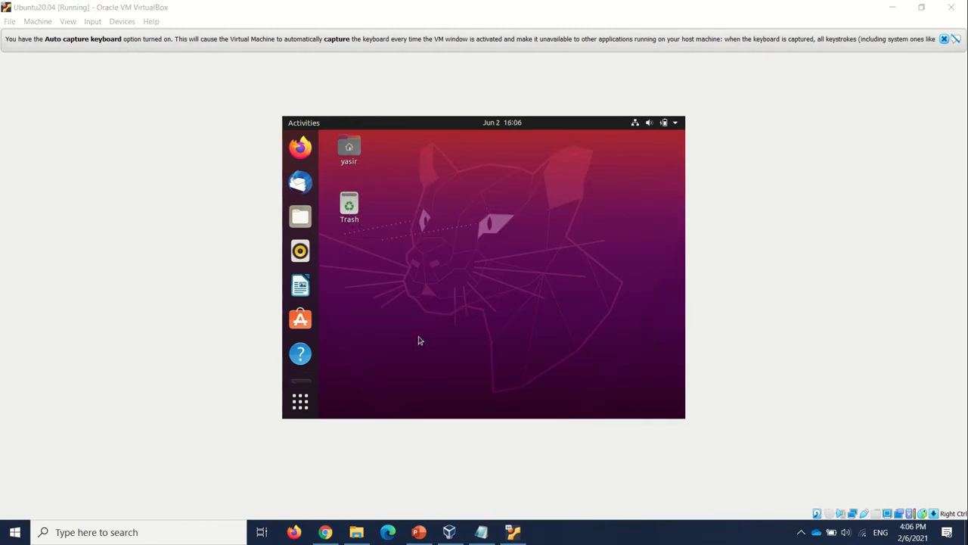
Insert the Guest Additions CD image into the virtual machine and let its VBox_GAs_6.1.22 software run
left_click(122, 23)
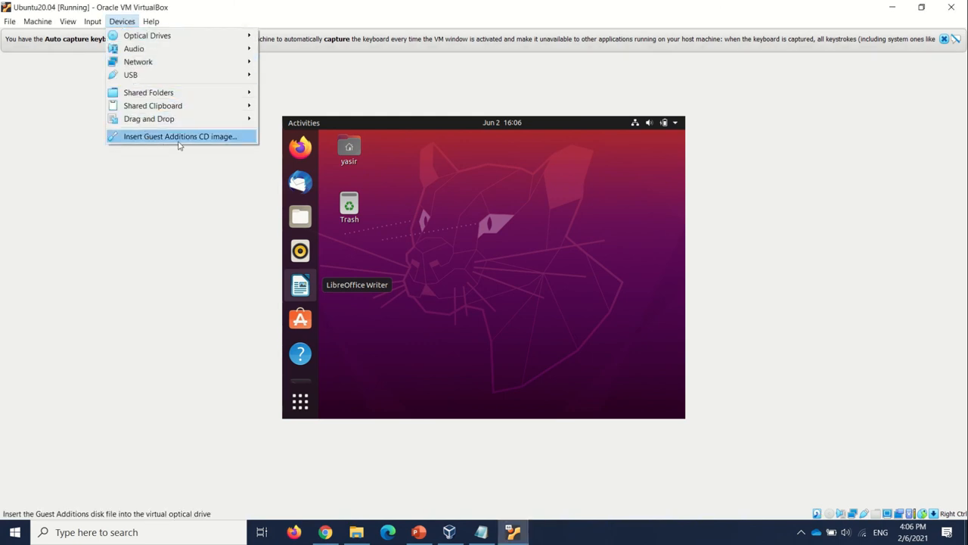
left_click(194, 137)
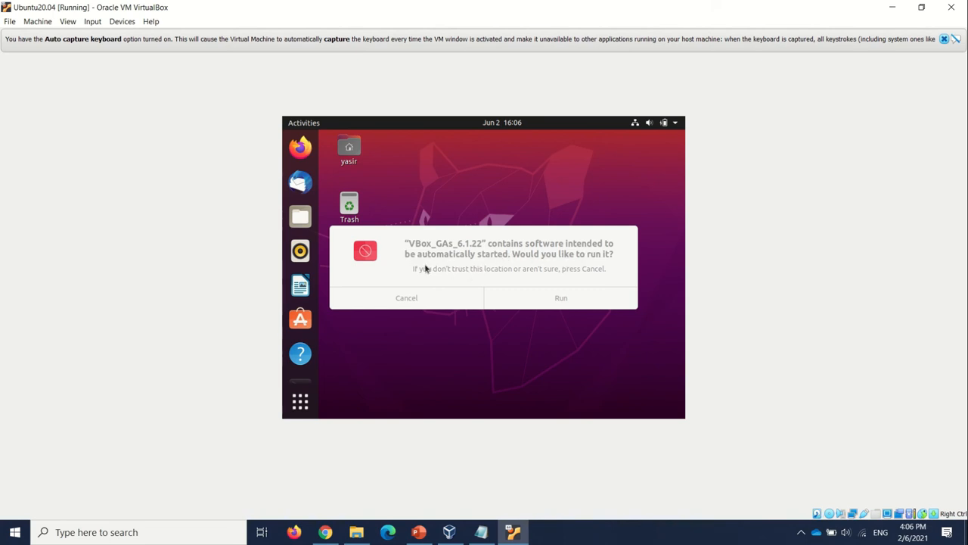
left_click(560, 298)
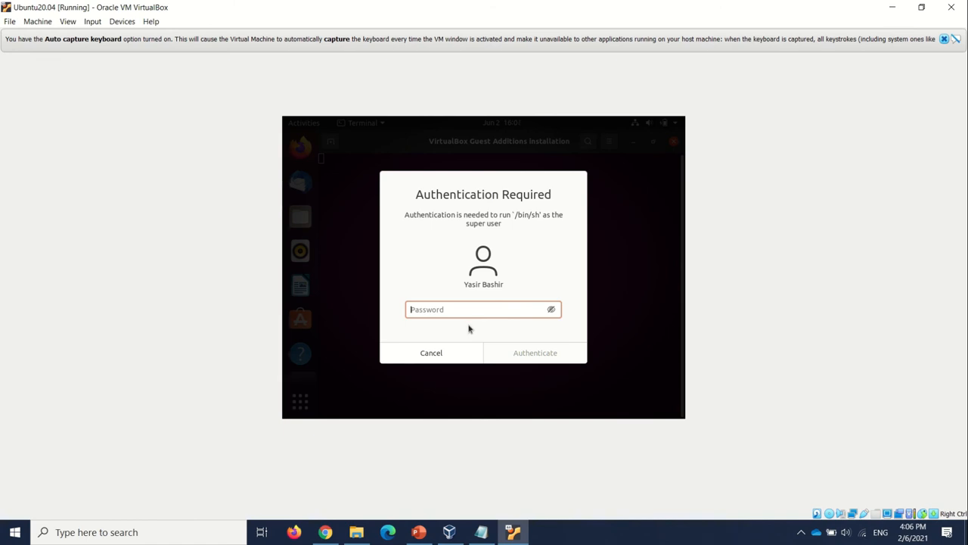
Authenticate the Guest Additions installation with the account password, and close the installer's terminal window when it is done
type("********")
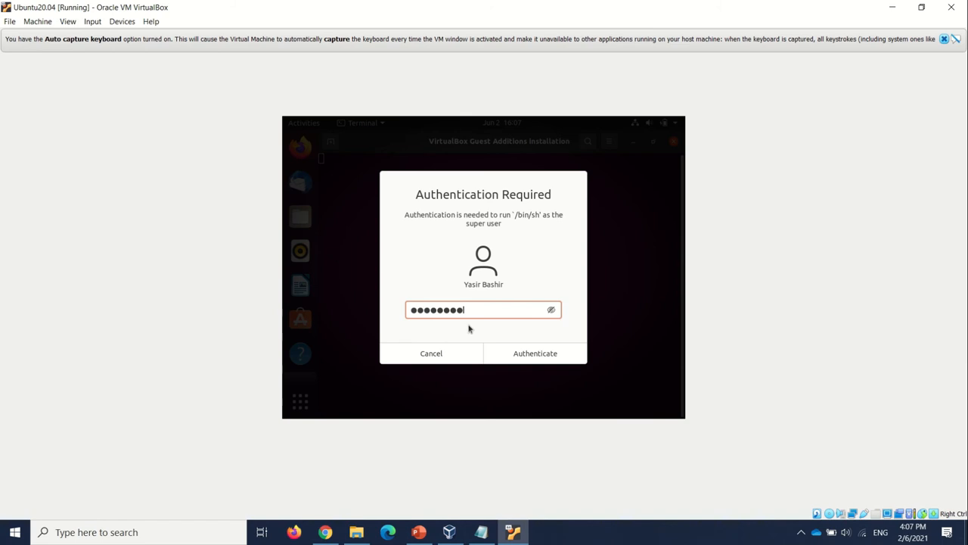
left_click_drag(486, 305, 385, 302)
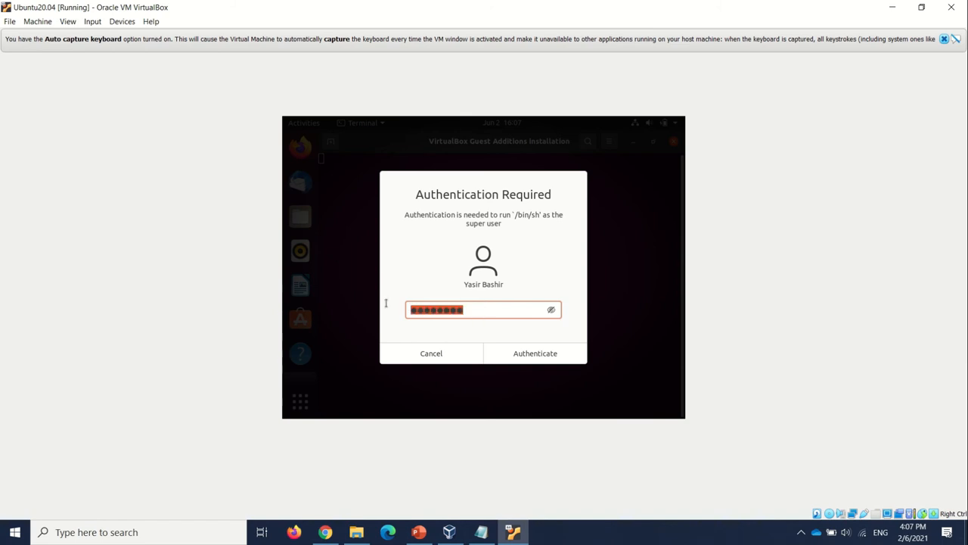
type("********")
left_click(518, 352)
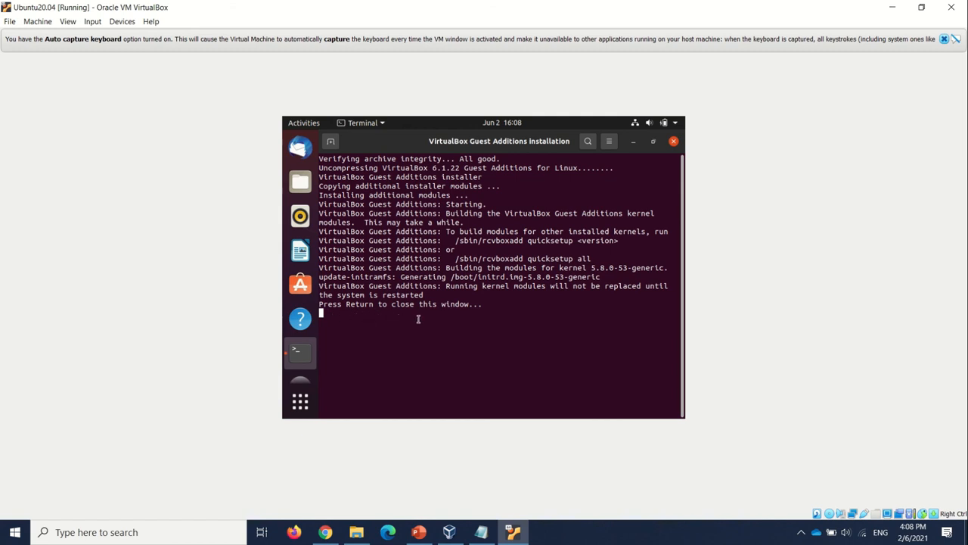
key("Return")
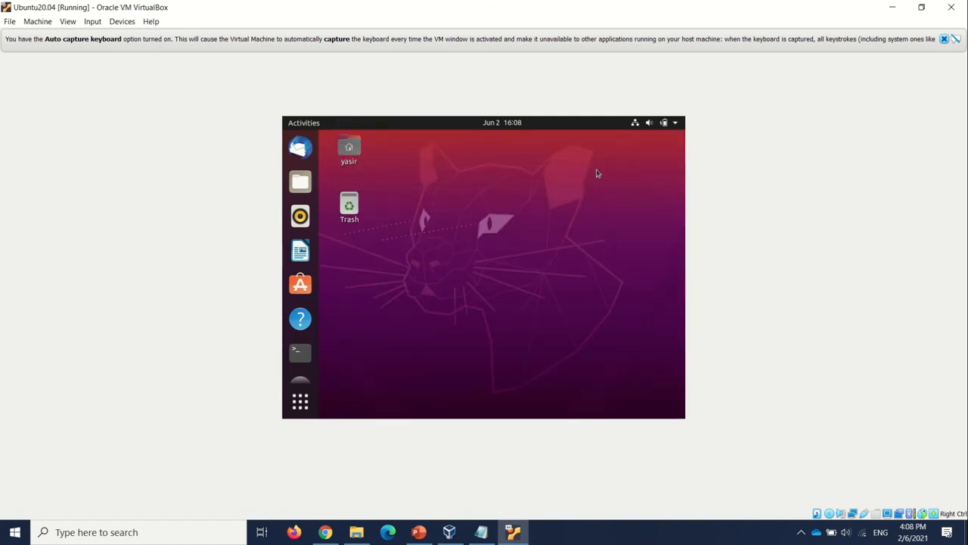
Power off the Ubuntu system from within the guest desktop
left_click(674, 125)
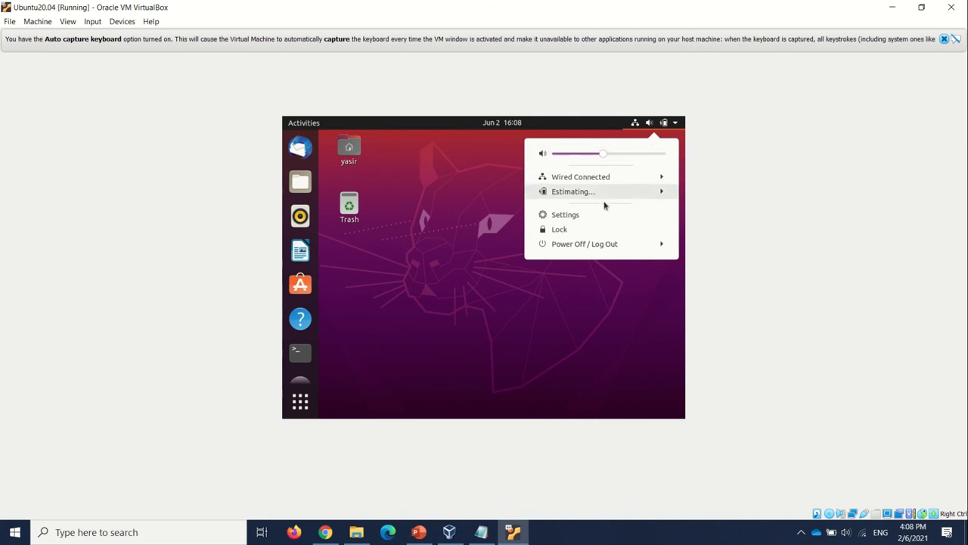
left_click(575, 245)
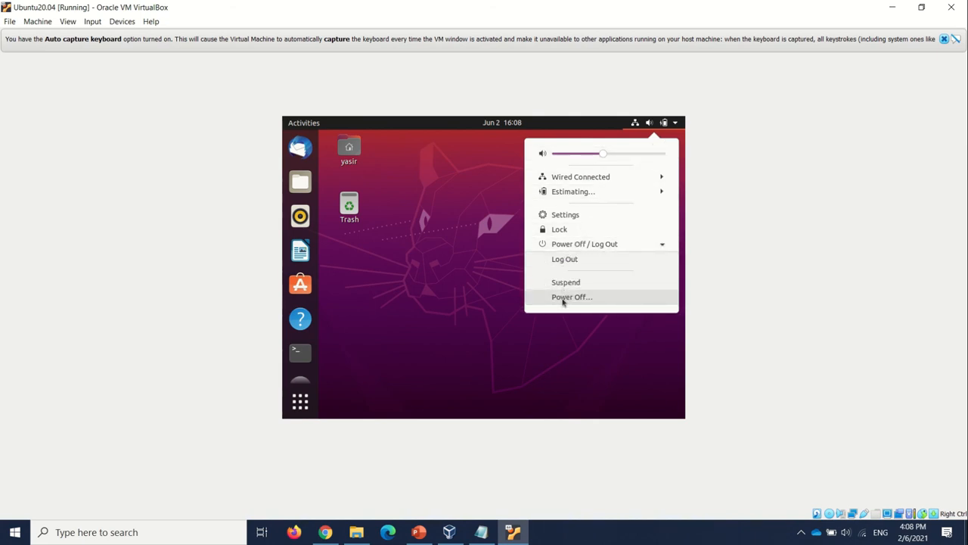
left_click(564, 298)
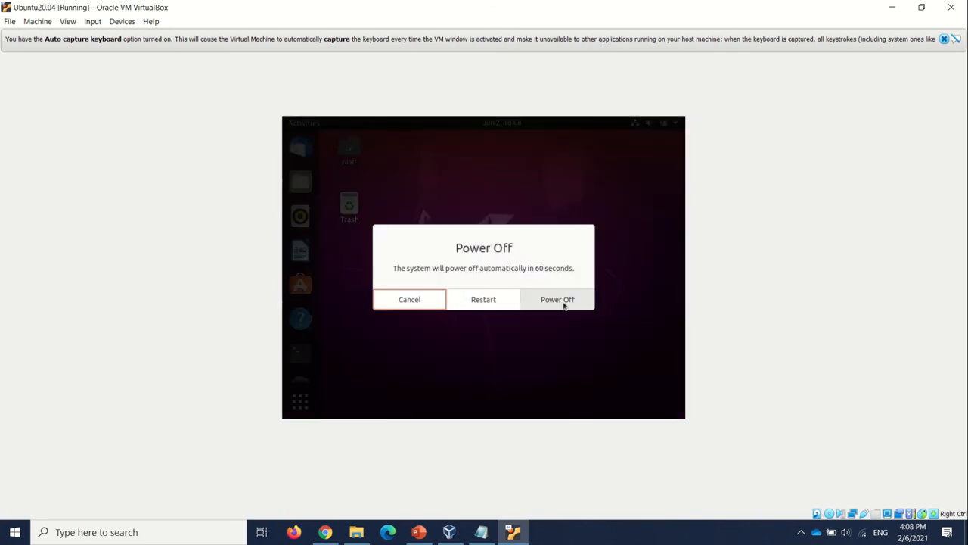
left_click(564, 305)
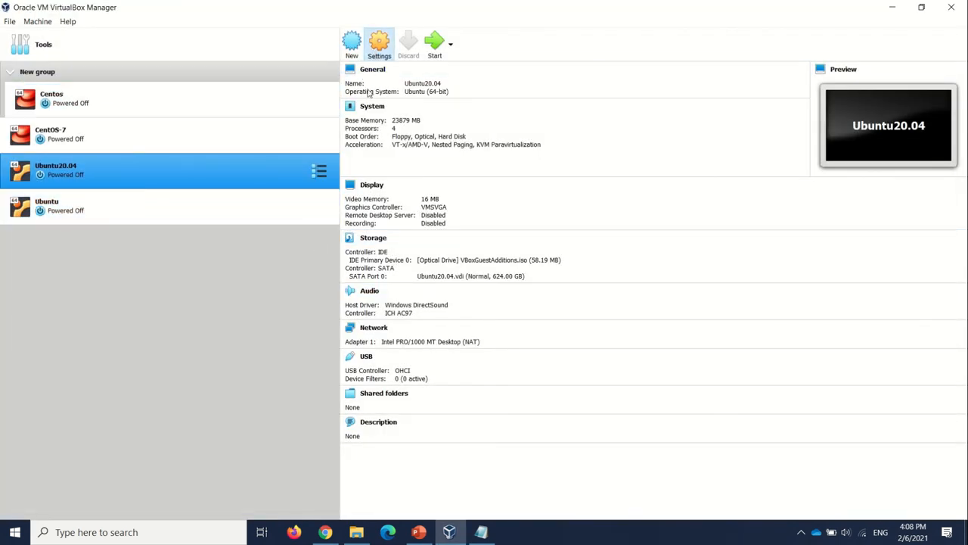
Check that Ubuntu20.04's advanced settings have shared clipboard and drag-and-drop set to Bidirectional, accept them, and start the machine
key("ctrl+s")
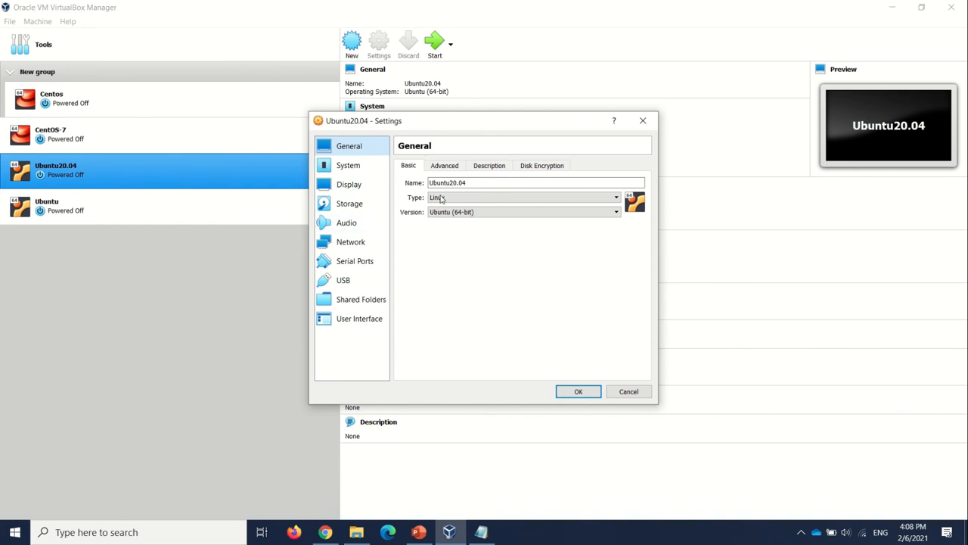
left_click(454, 168)
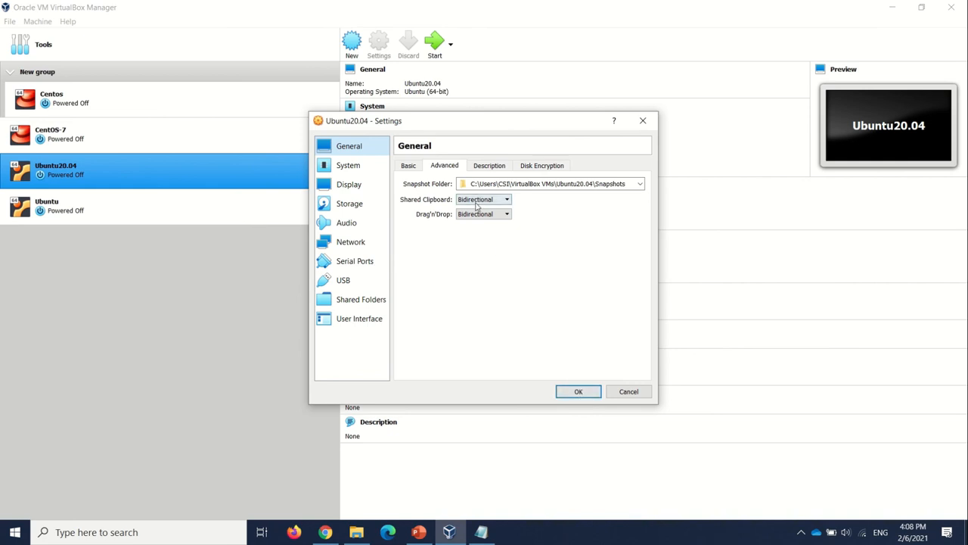
left_click(572, 391)
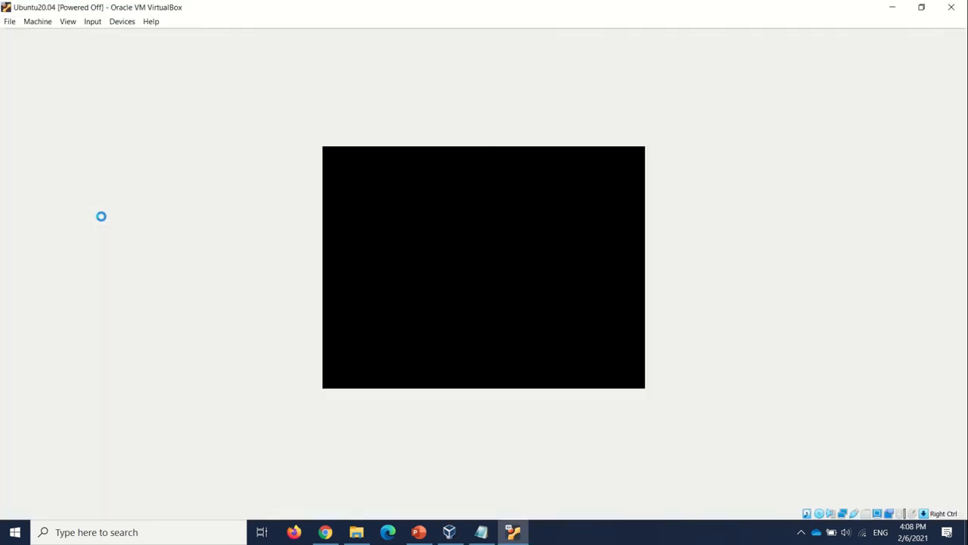
Bring the running Ubuntu20.04 window to the middle of the desktop and enlarge it to fit the guest screen
double_click(266, 6)
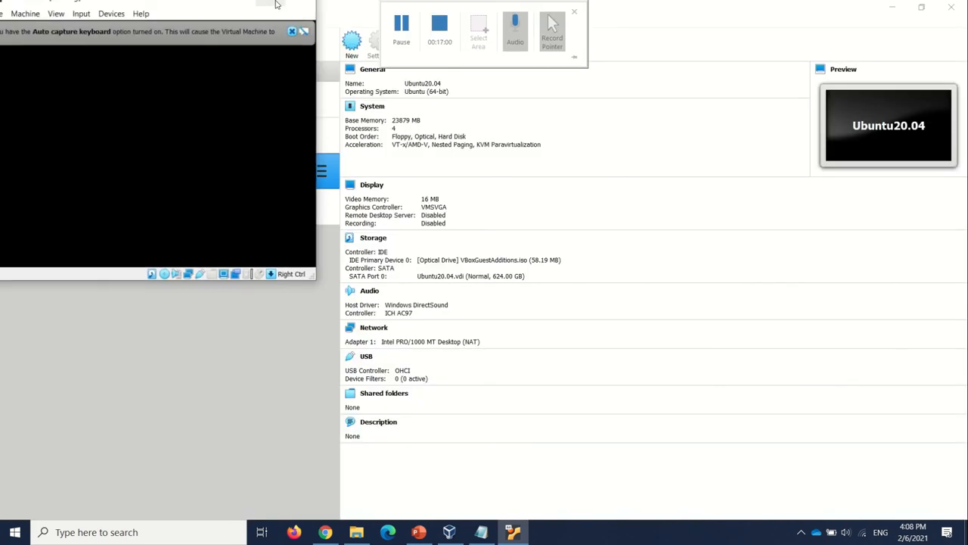
left_click(248, 5)
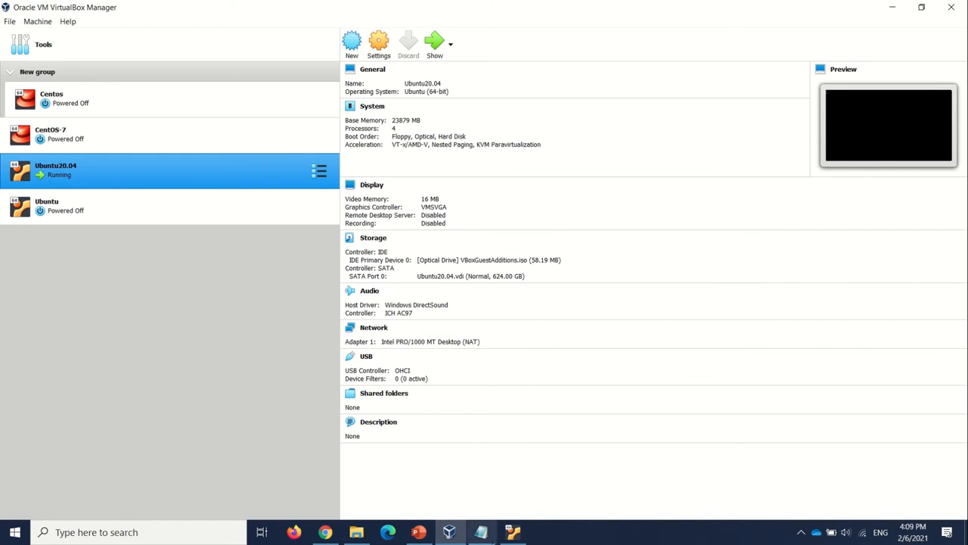
left_click(513, 531)
left_click_drag(242, 7, 529, 152)
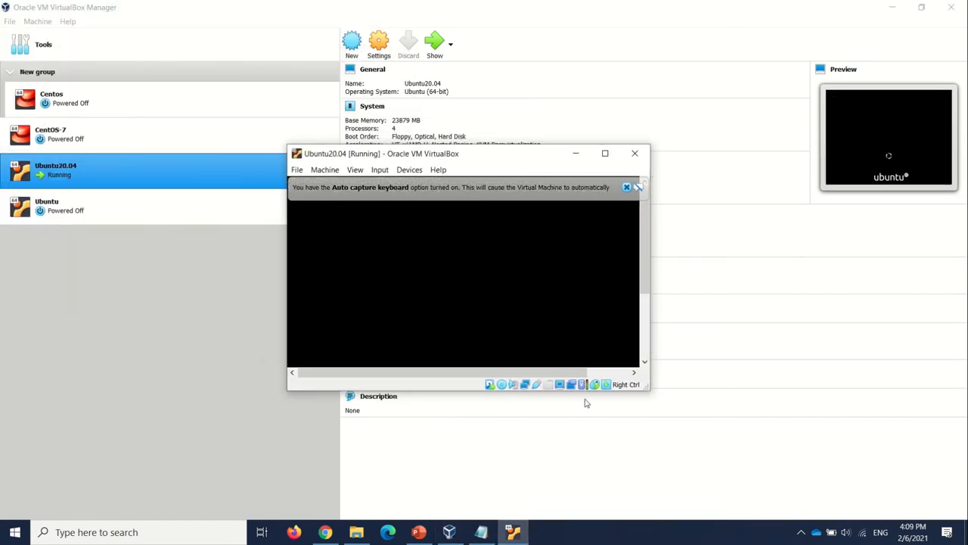
left_click_drag(649, 389, 780, 468)
left_click_drag(543, 160, 467, 105)
left_click_drag(684, 391, 756, 458)
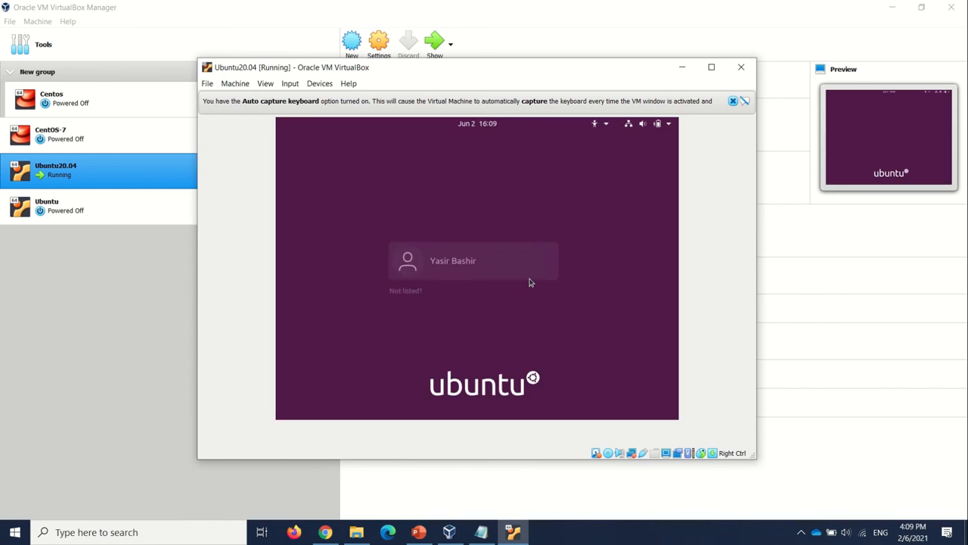
Log in as the listed user with the account password, and maximize the virtual machine window
left_click(455, 275)
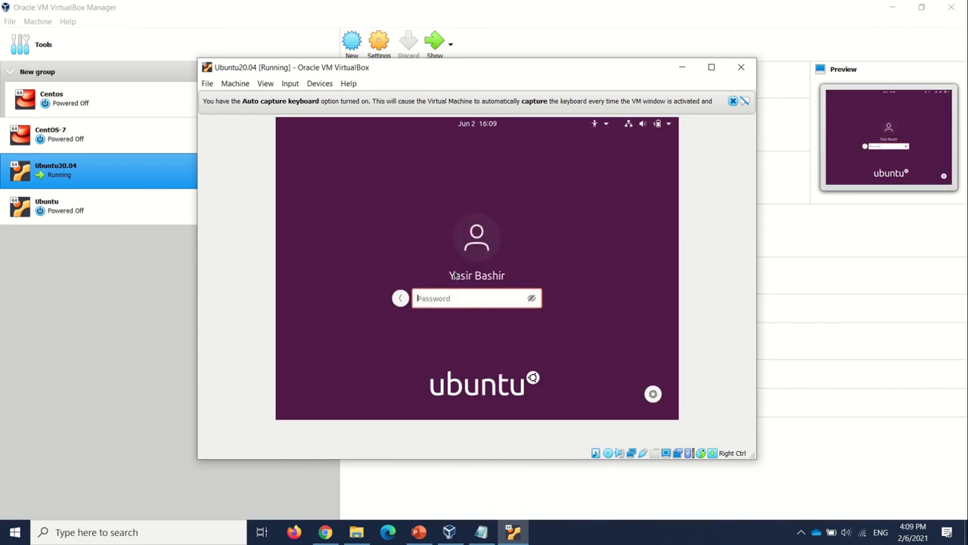
type("••••••••")
key("Return")
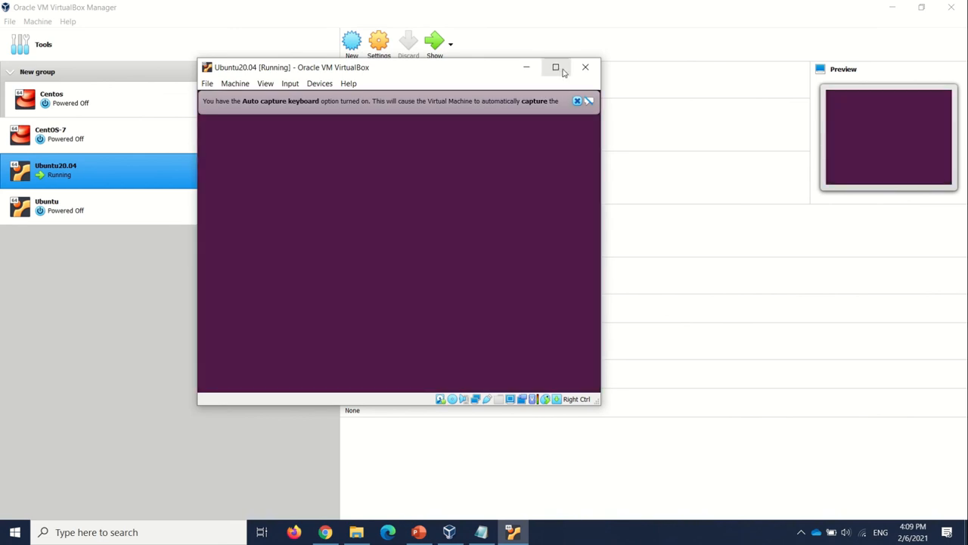
left_click(555, 75)
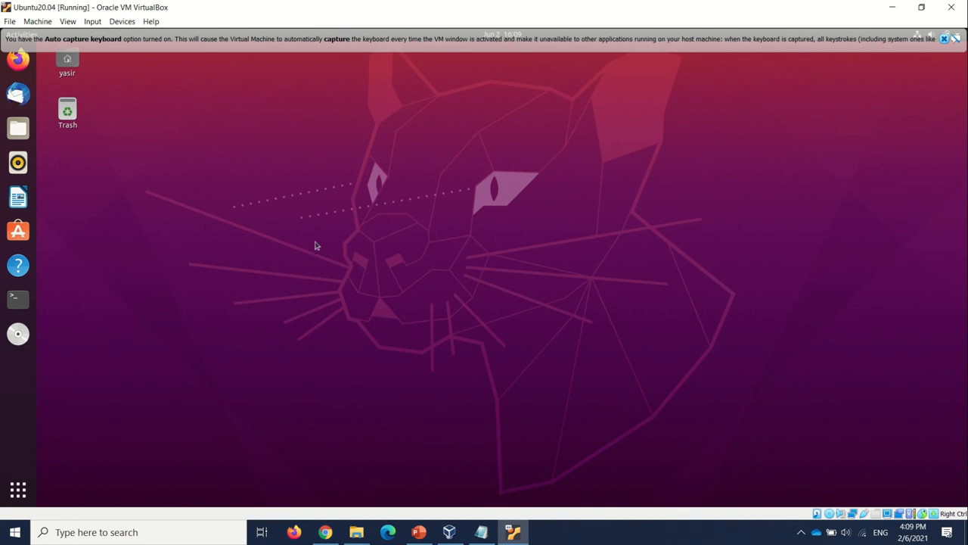
Open a terminal in Ubuntu and list the contents of the home directory with ls
left_click(18, 298)
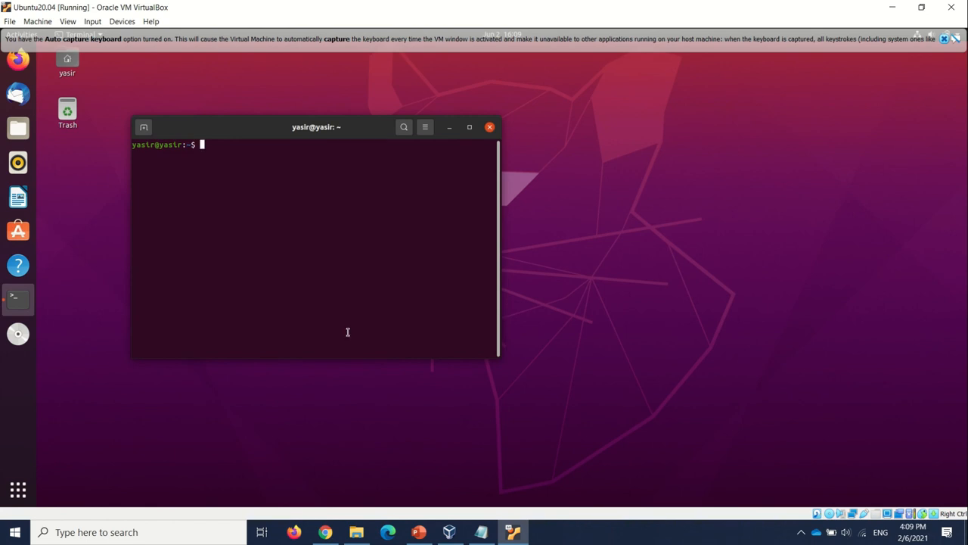
type("ls")
key("Return")
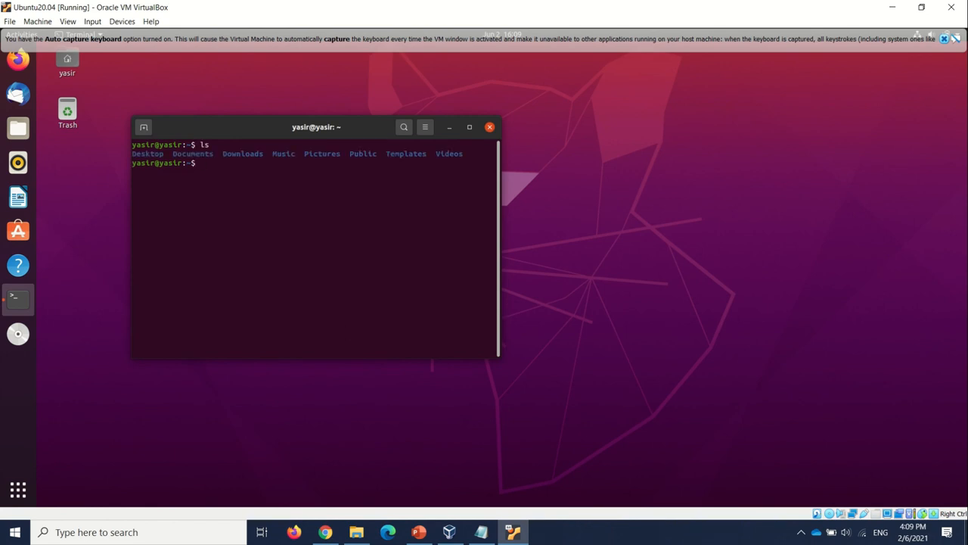
Try to change into a directory with the shortened name "Dow"
type("cd Dow")
key("Return")
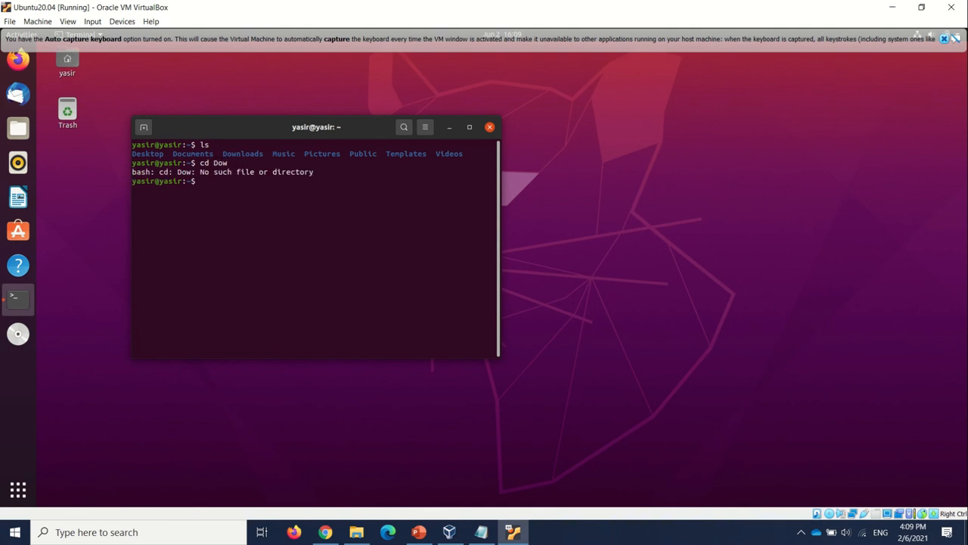
type("cd Dow")
Change into the Downloads directory and list its contents with ls
key("Tab")
key("Return")
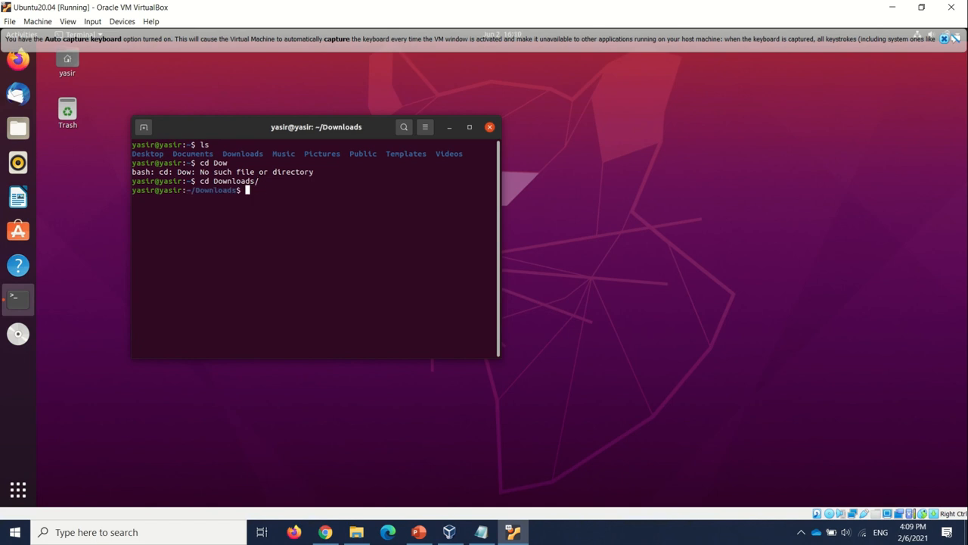
type("ls")
key("Return")
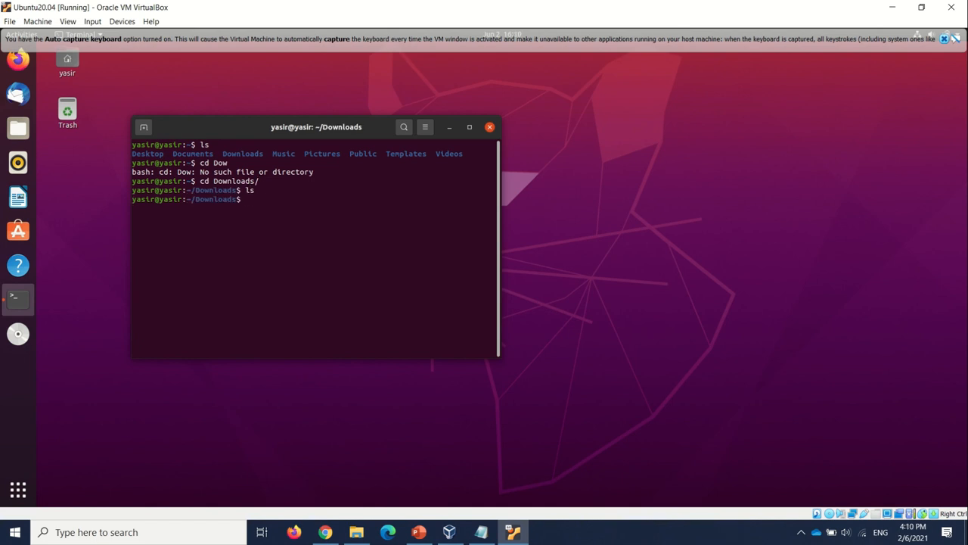